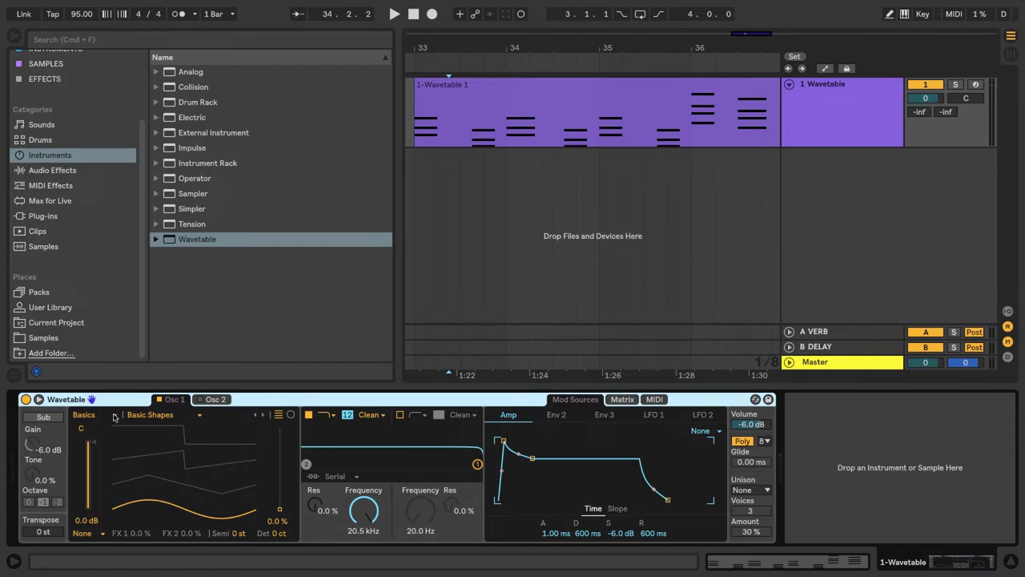
# - Load the JX10 Sync wavetable from the Vintage category into oscillator 1
pyautogui.click(113, 416)
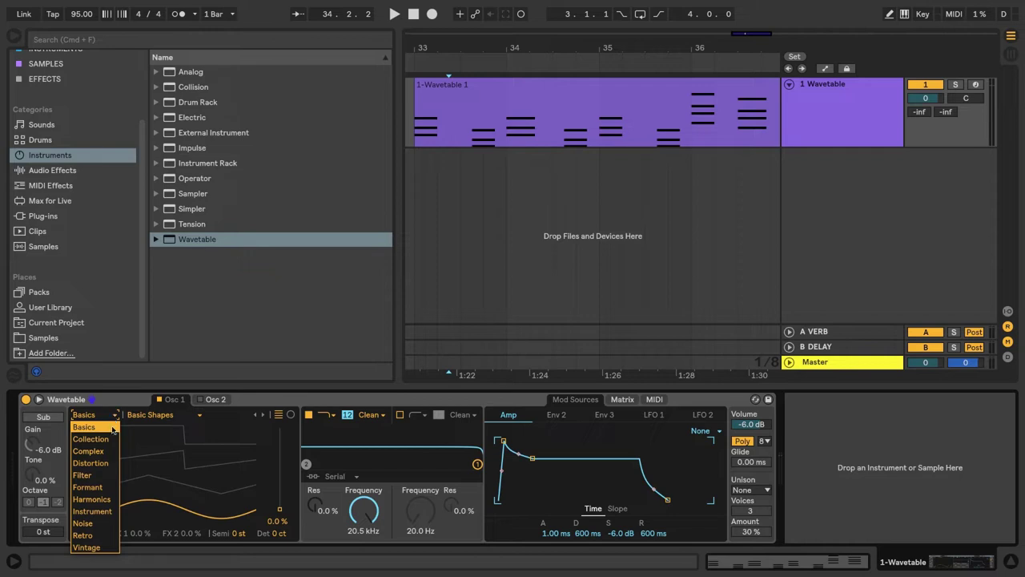
pyautogui.click(104, 546)
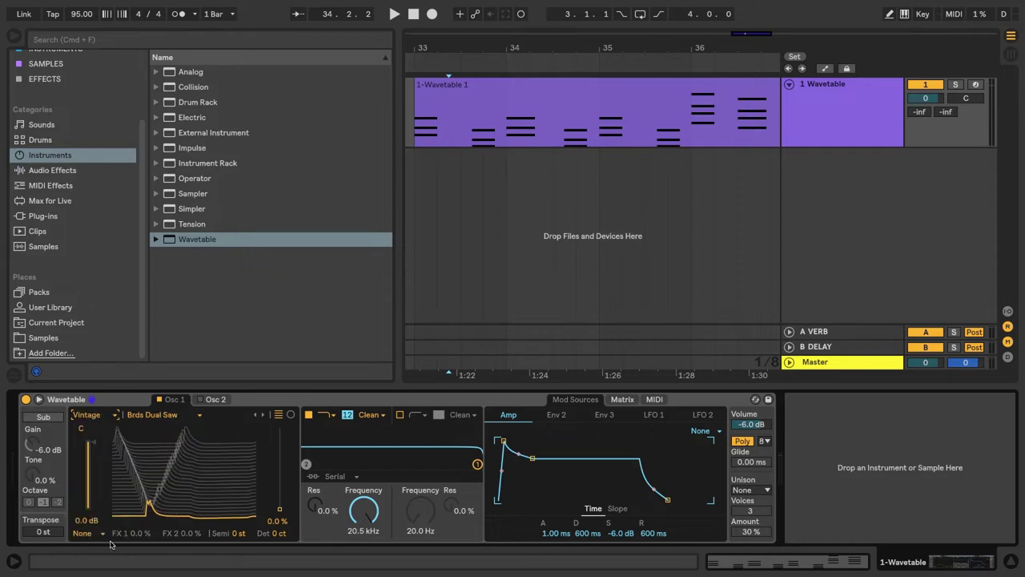
pyautogui.click(179, 416)
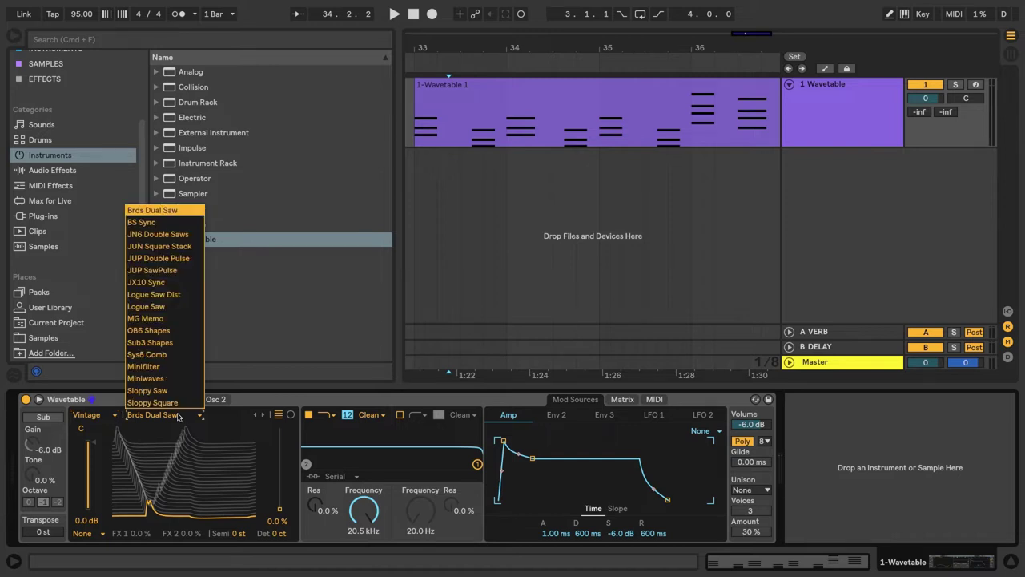
pyautogui.click(184, 283)
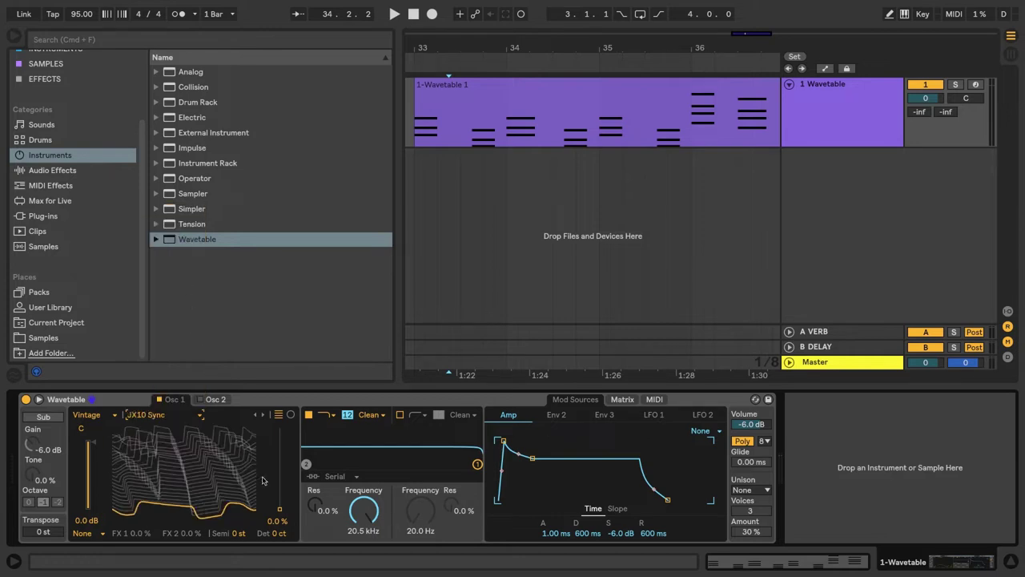
# - Loop the arrangement around the 1-Wavetable 1 clip and fit the clip in view
pyautogui.click(522, 86)
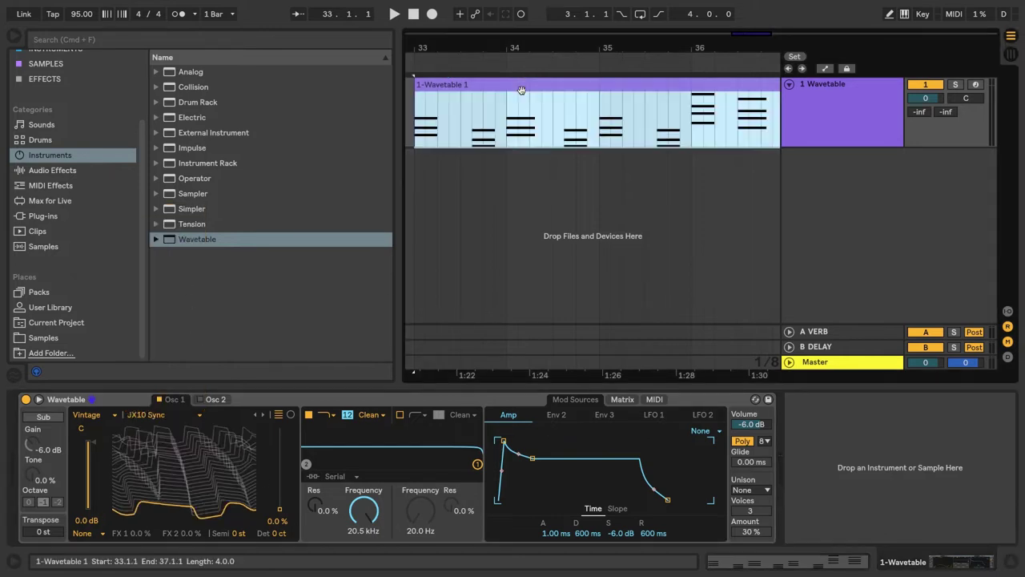
pyautogui.press('super+l')
pyautogui.press('z')
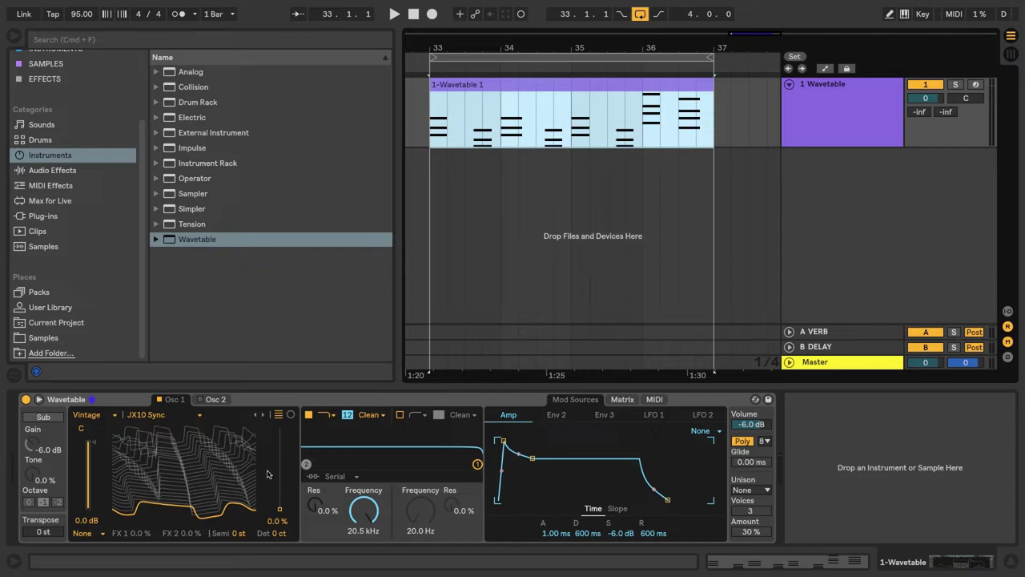
# - Play the loop and sweep oscillator 1's wavetable position, settling at 33%
pyautogui.press('space')
pyautogui.moveTo(280, 509); pyautogui.dragTo(280, 502)
pyautogui.moveTo(267, 458); pyautogui.dragTo(280, 484)
pyautogui.press('space')
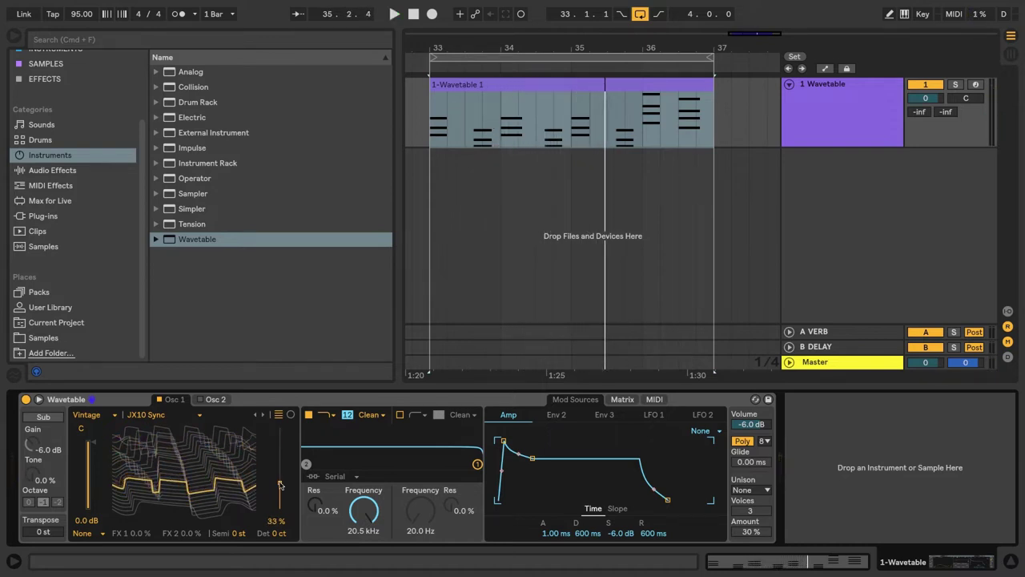
# - Audition the neighbouring Vintage wavetables on oscillator 1, return to JX10 Sync, and compare the circular and linear waveform displays
pyautogui.press('space')
pyautogui.click(262, 416)
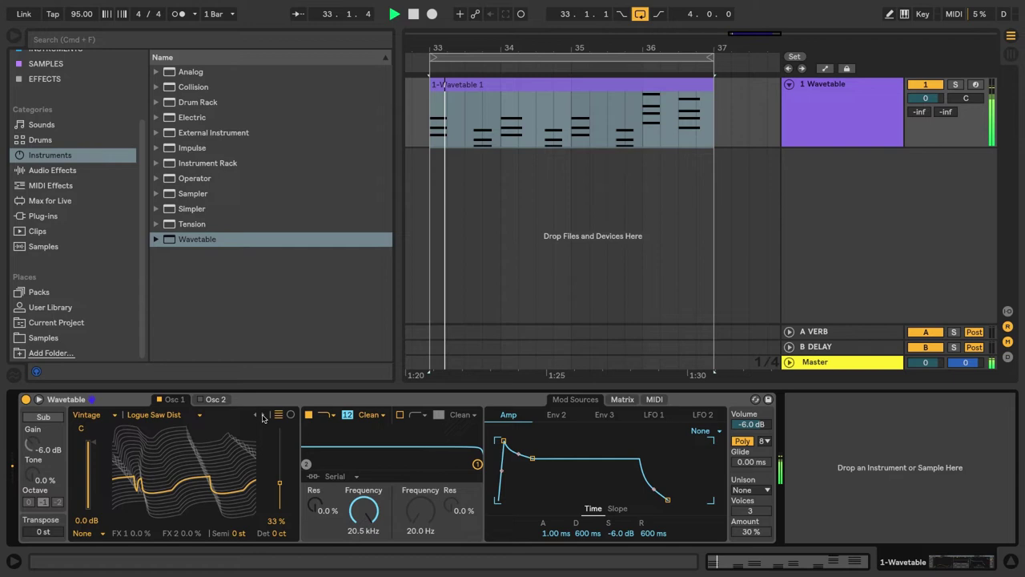
pyautogui.click(262, 416)
pyautogui.click(262, 416)
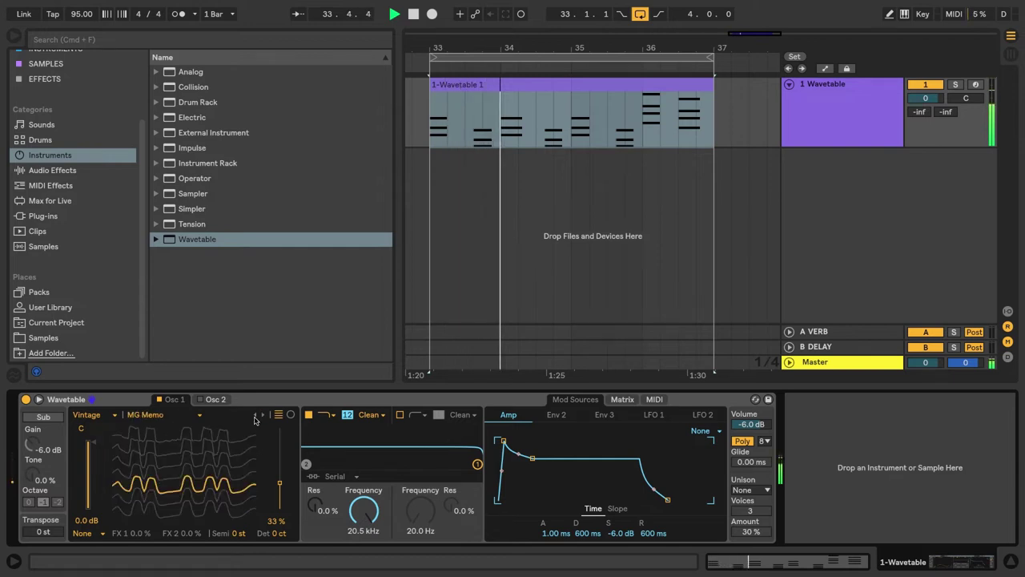
pyautogui.click(262, 415)
pyautogui.click(255, 416)
pyautogui.click(255, 416)
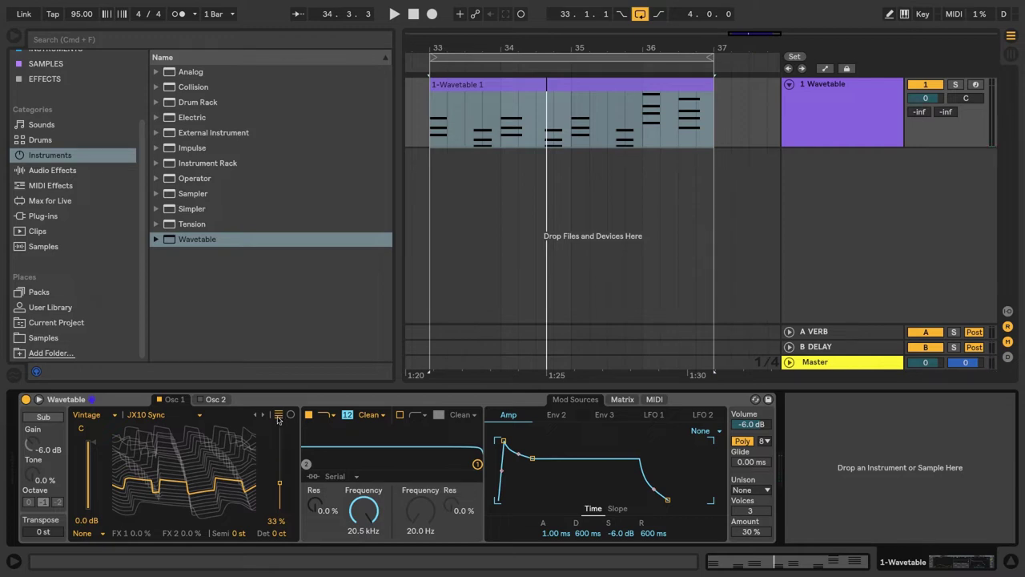
pyautogui.click(290, 416)
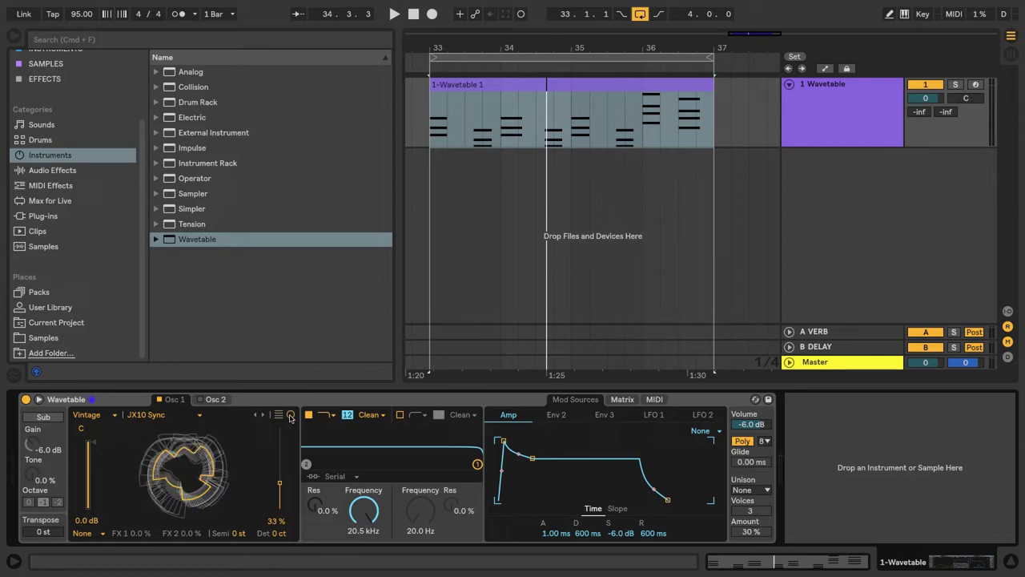
pyautogui.click(278, 415)
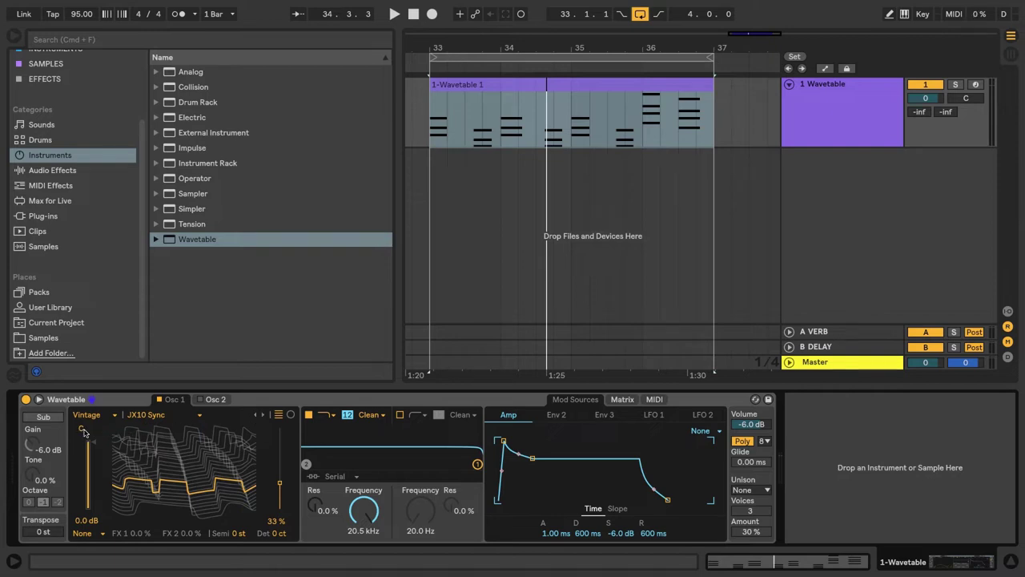
# - Audition oscillator 1's panning at 50R and its gain during playback, returning them to C and 0.0 dB
pyautogui.press('space')
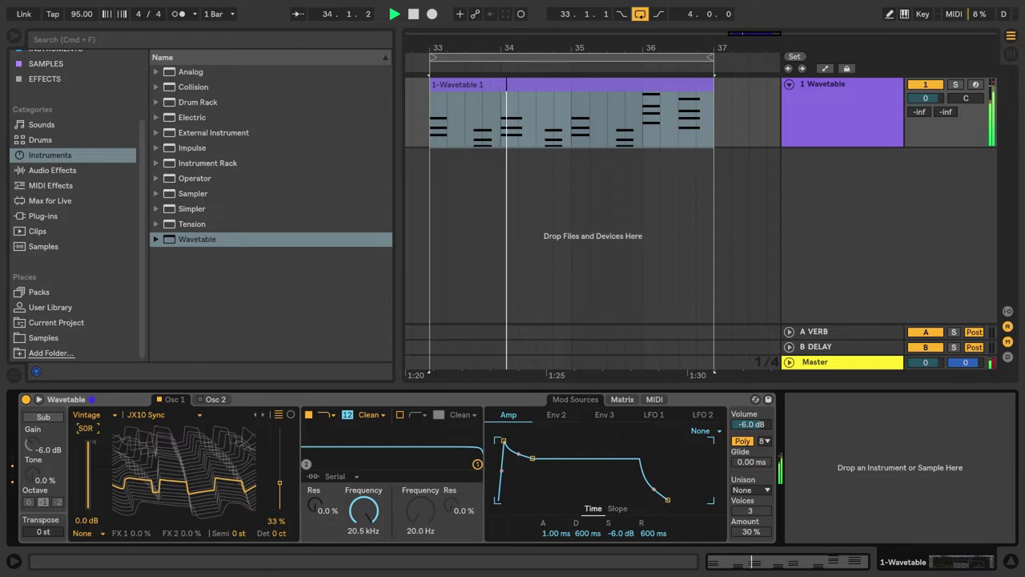
pyautogui.press('space')
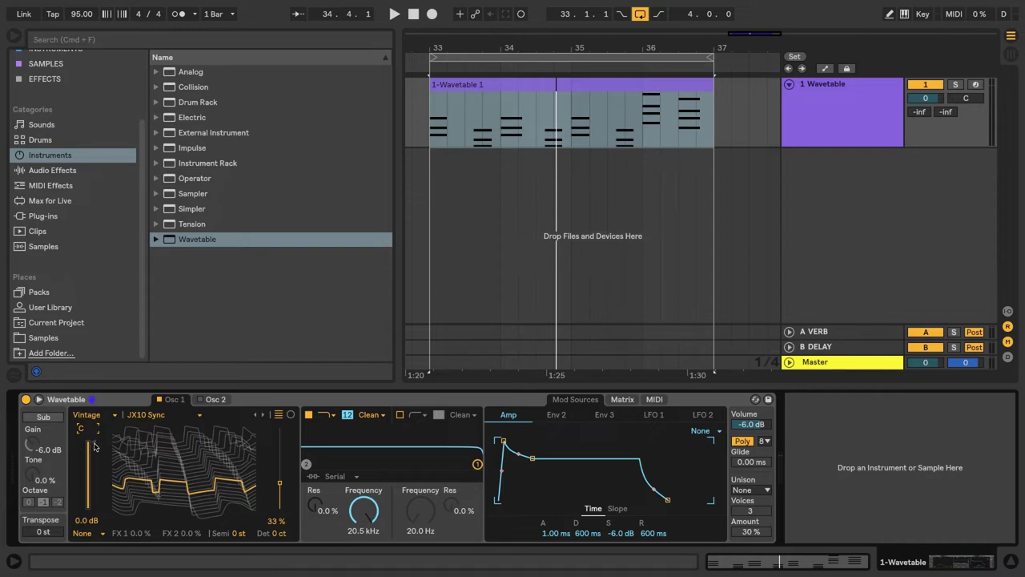
pyautogui.press('space')
pyautogui.moveTo(94, 446)
pyautogui.mouseDown()
pyautogui.moveTo(94, 484)
pyautogui.moveTo(94, 441)
pyautogui.mouseUp()
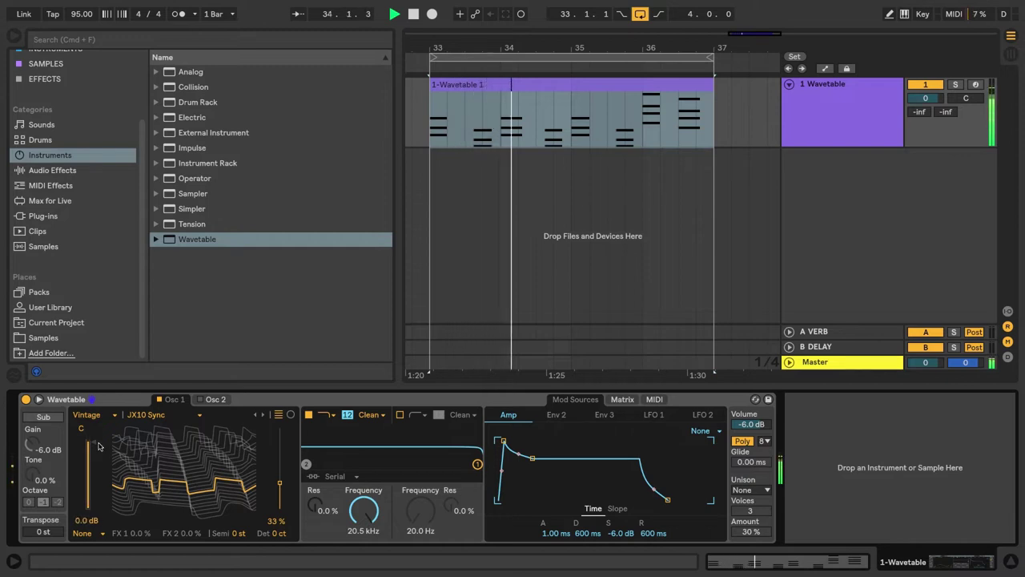
pyautogui.press('space')
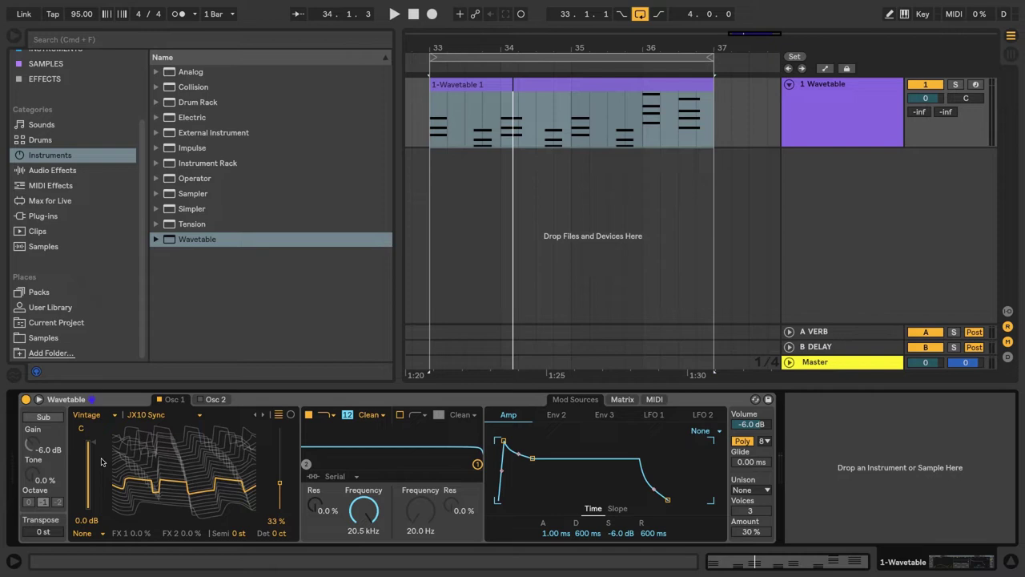
# - Set oscillator 1's effect mode to Modern with Warp at 17% and Fold at 7.0%
pyautogui.click(100, 535)
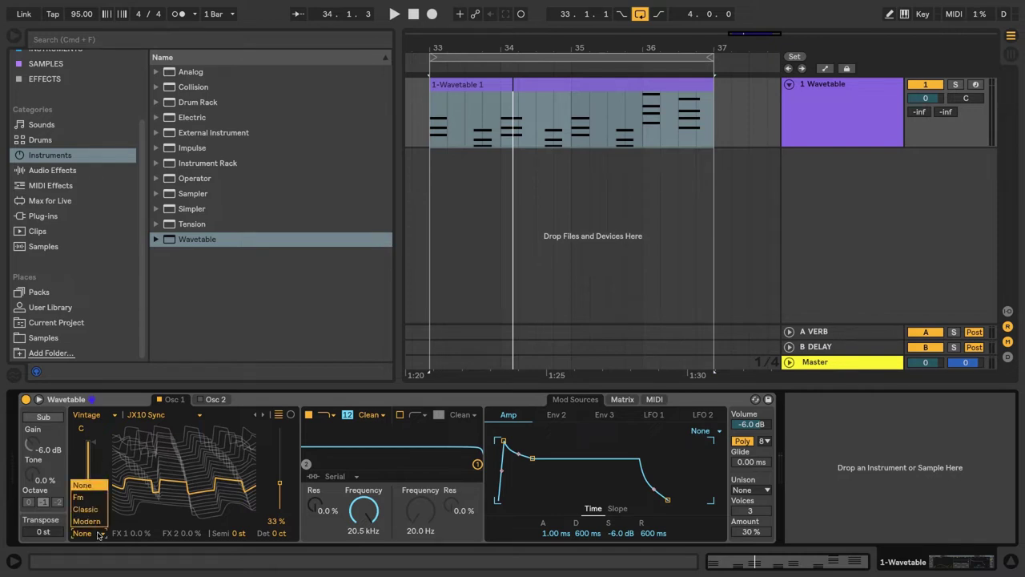
pyautogui.click(99, 523)
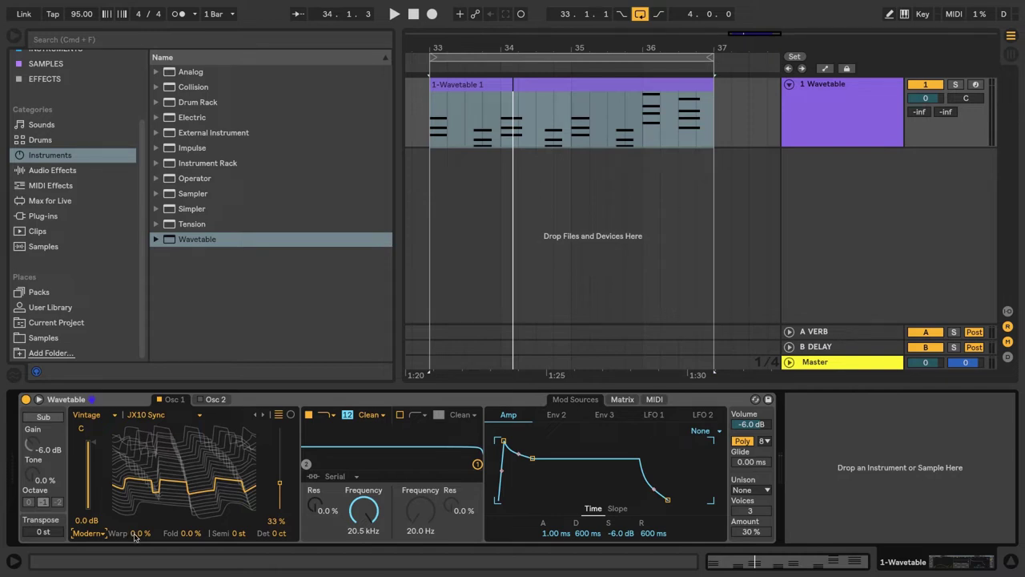
pyautogui.press('space')
pyautogui.moveTo(135, 538)
pyautogui.mouseDown()
pyautogui.moveTo(134, 500)
pyautogui.moveTo(135, 527)
pyautogui.mouseUp()
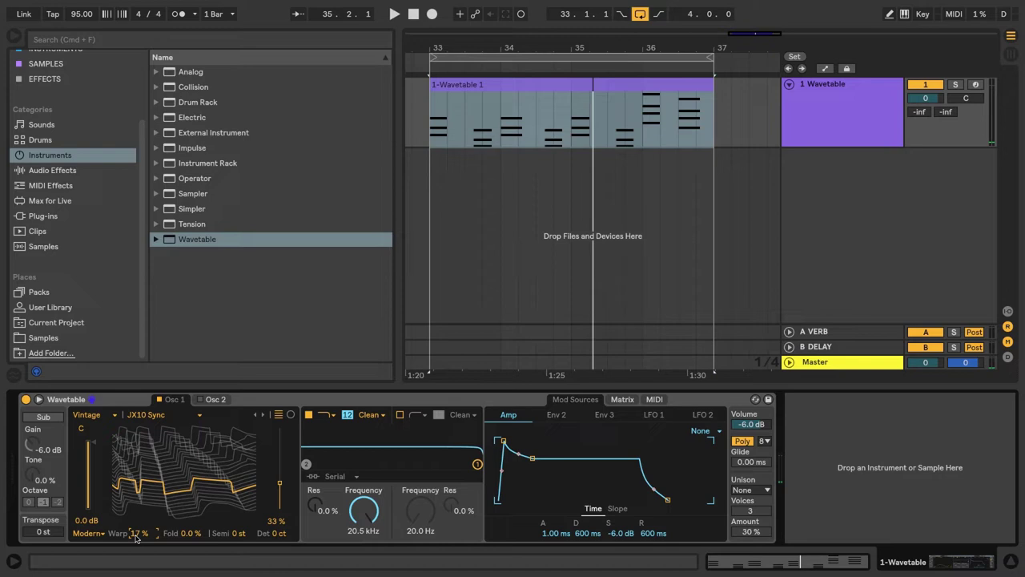
pyautogui.press('space')
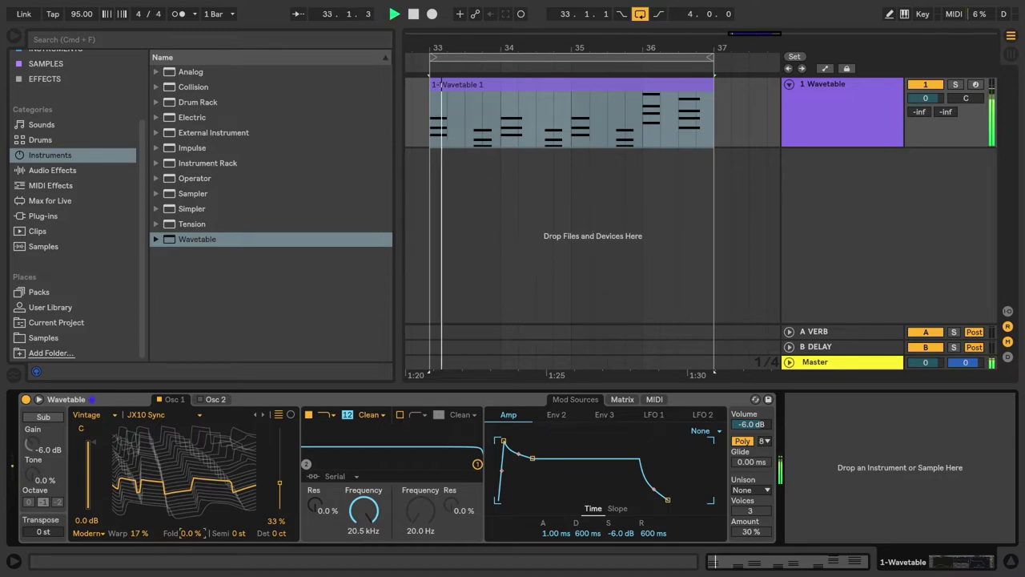
pyautogui.moveTo(189, 535)
pyautogui.mouseDown()
pyautogui.moveTo(189, 519)
pyautogui.moveTo(189, 530)
pyautogui.mouseUp()
pyautogui.press('space')
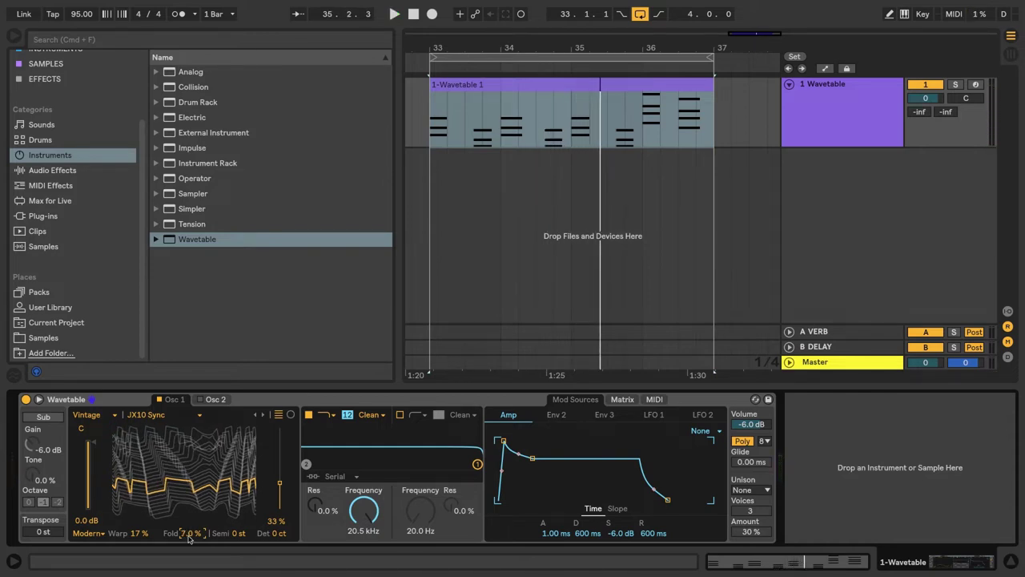
# - Enable oscillator 2 and load the Cobalt wavetable from the Collection category into it
pyautogui.click(212, 401)
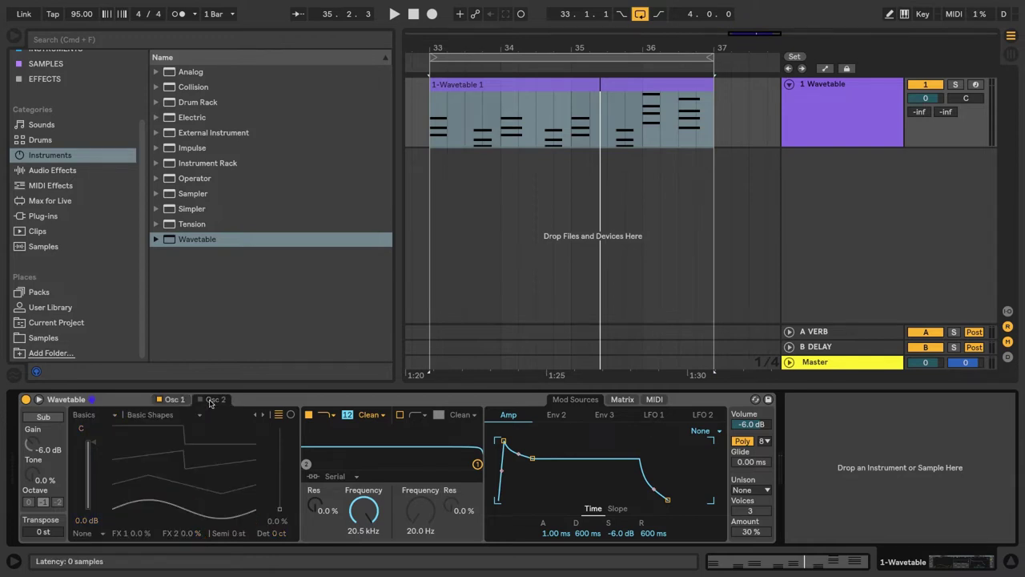
pyautogui.click(201, 399)
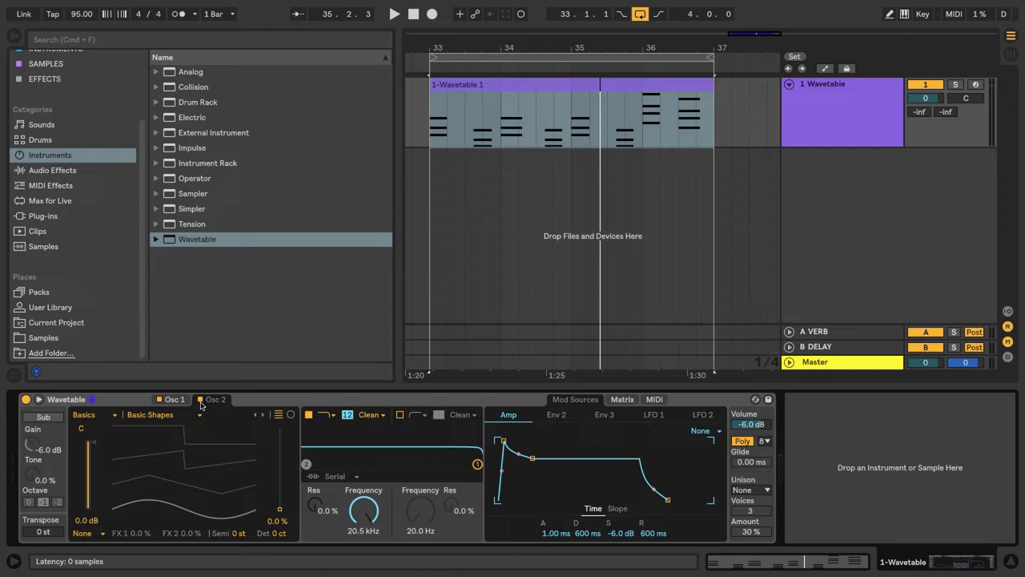
pyautogui.click(108, 417)
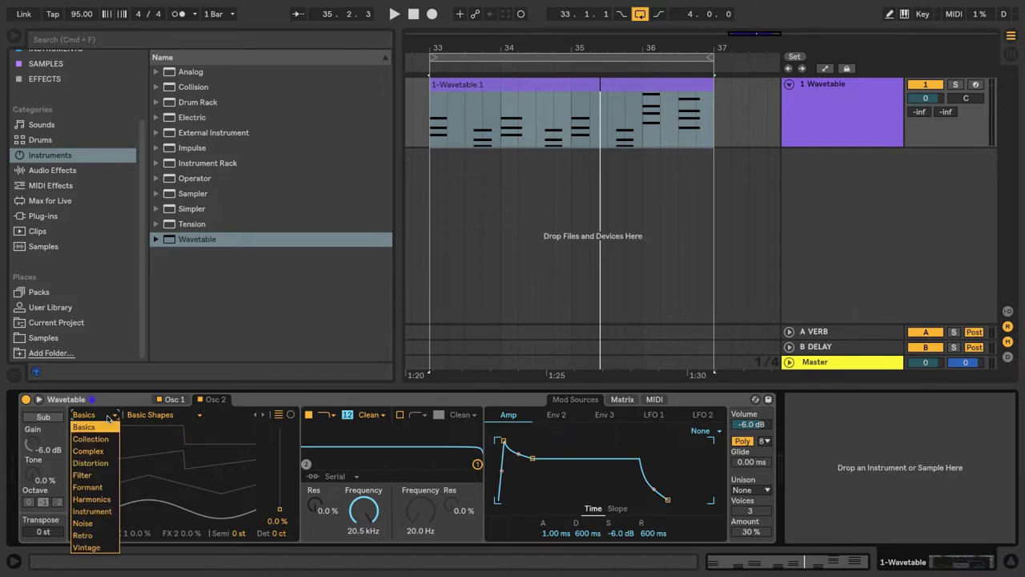
pyautogui.click(113, 440)
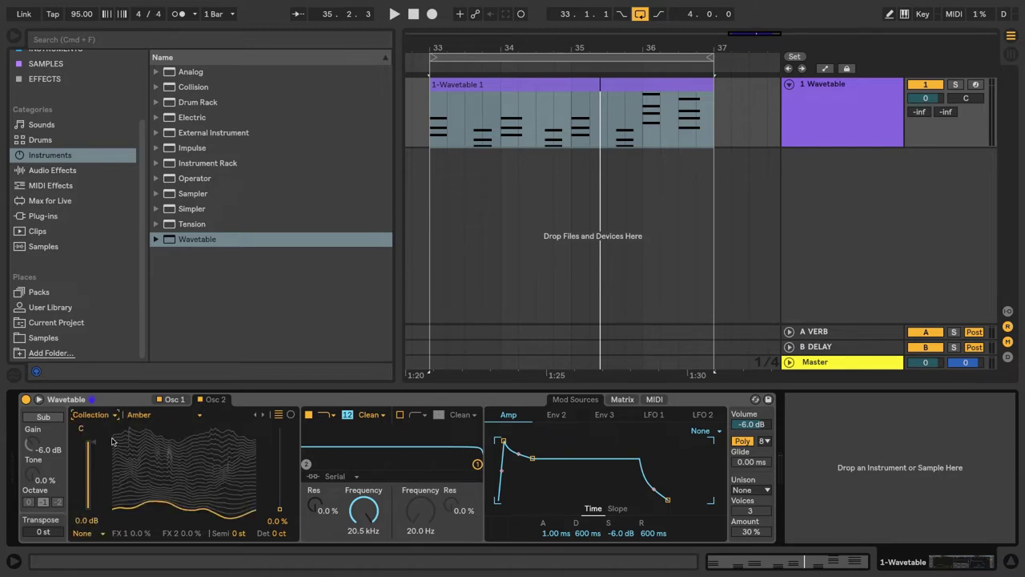
pyautogui.click(146, 415)
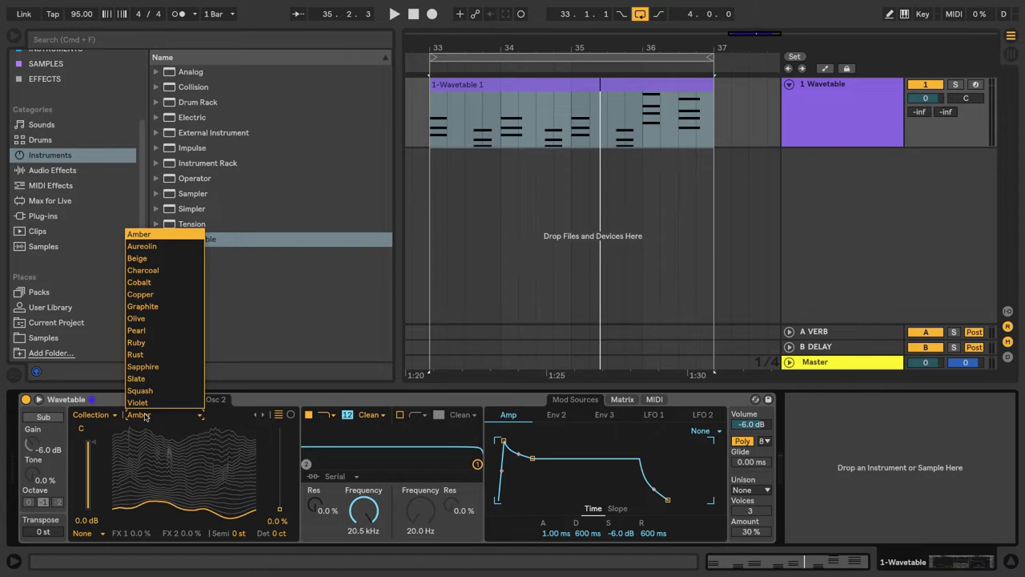
pyautogui.click(163, 283)
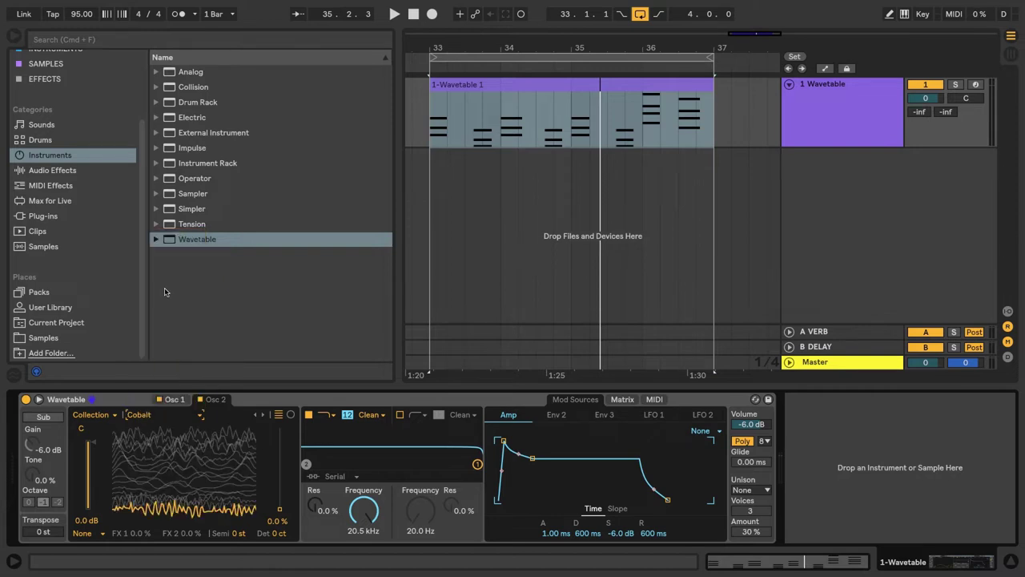
# - Play the loop to audition oscillator 2 and set its wavetable position to 34%
pyautogui.press('space')
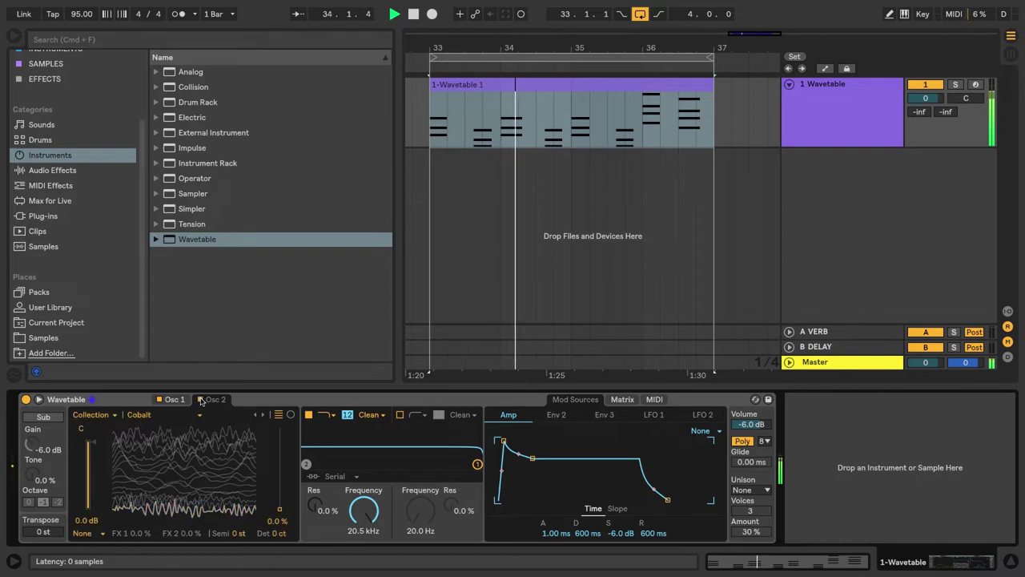
pyautogui.press('space')
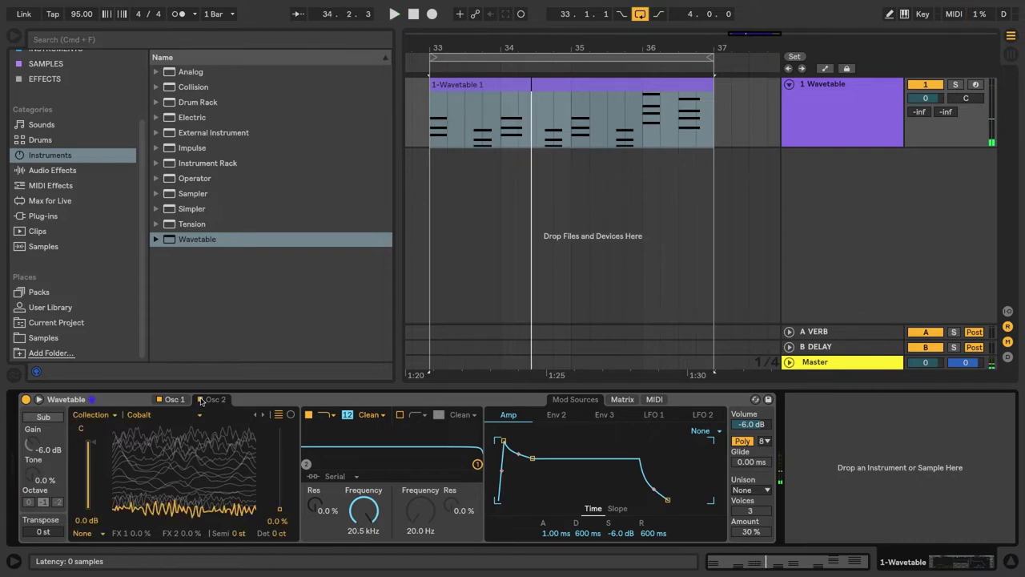
pyautogui.click(201, 399)
pyautogui.press('space')
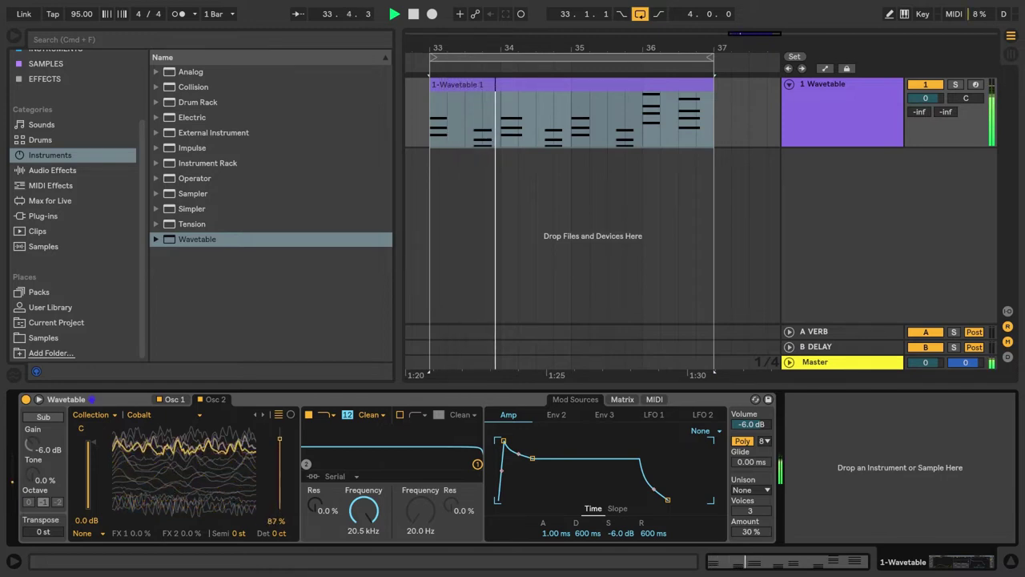
pyautogui.moveTo(280, 468); pyautogui.dragTo(280, 484)
pyautogui.press('space')
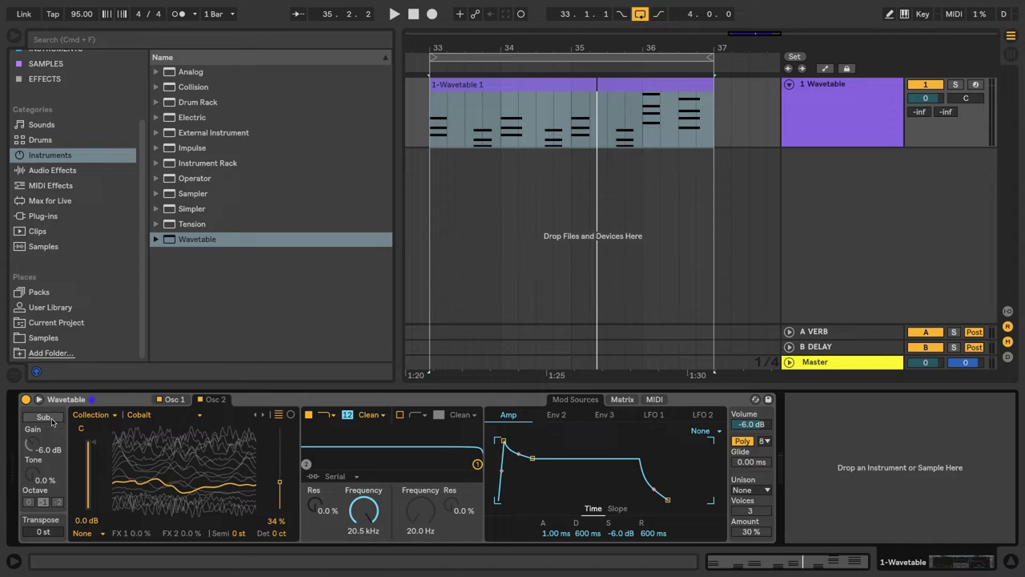
# - Enable the sub oscillator and audition its gain and tone during playback, leaving them at -6.0 dB and 0.0%
pyautogui.click(44, 417)
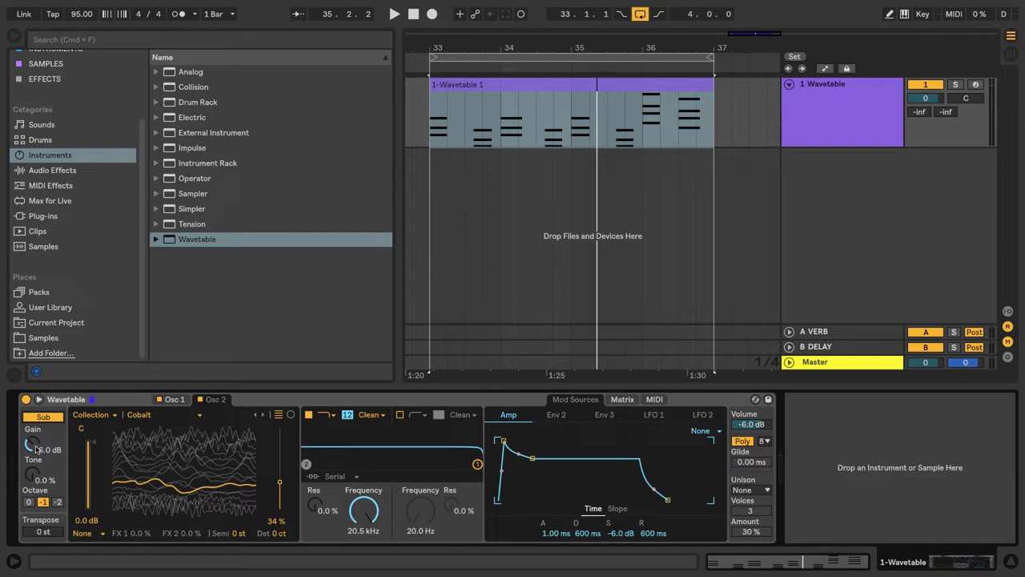
pyautogui.press('space')
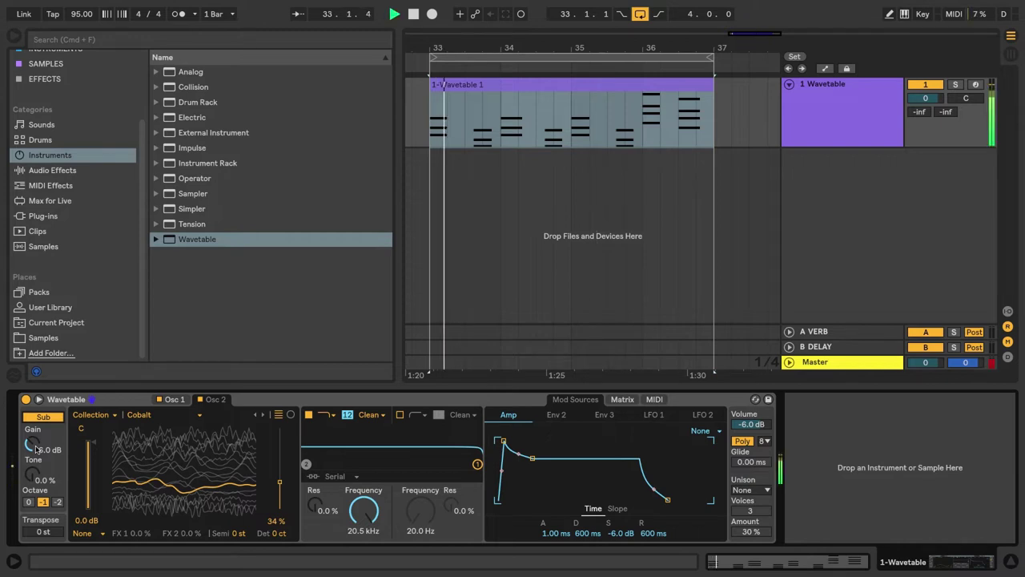
pyautogui.moveTo(36, 450); pyautogui.dragTo(30, 478)
pyautogui.press('space')
pyautogui.press('space')
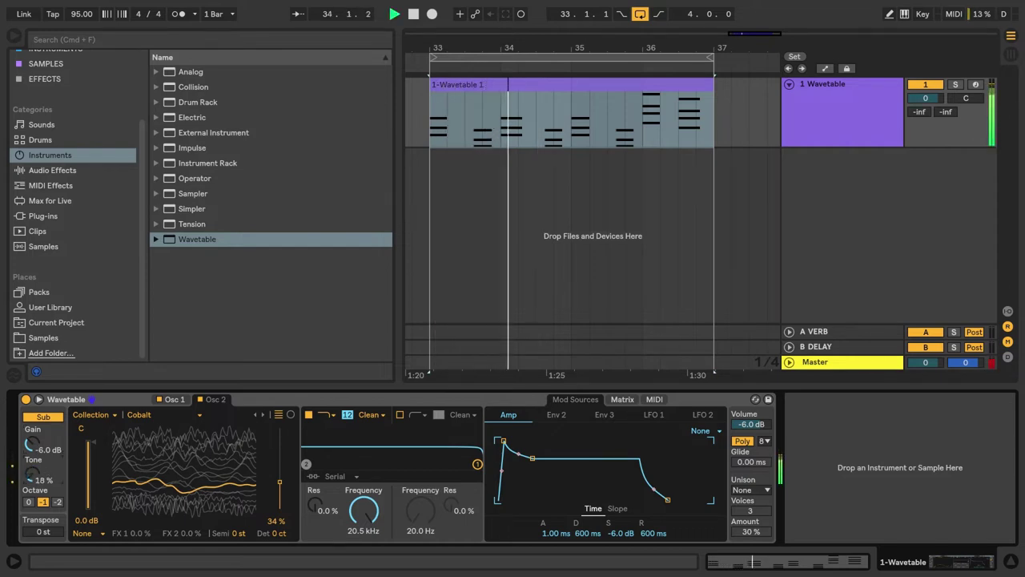
pyautogui.press('space')
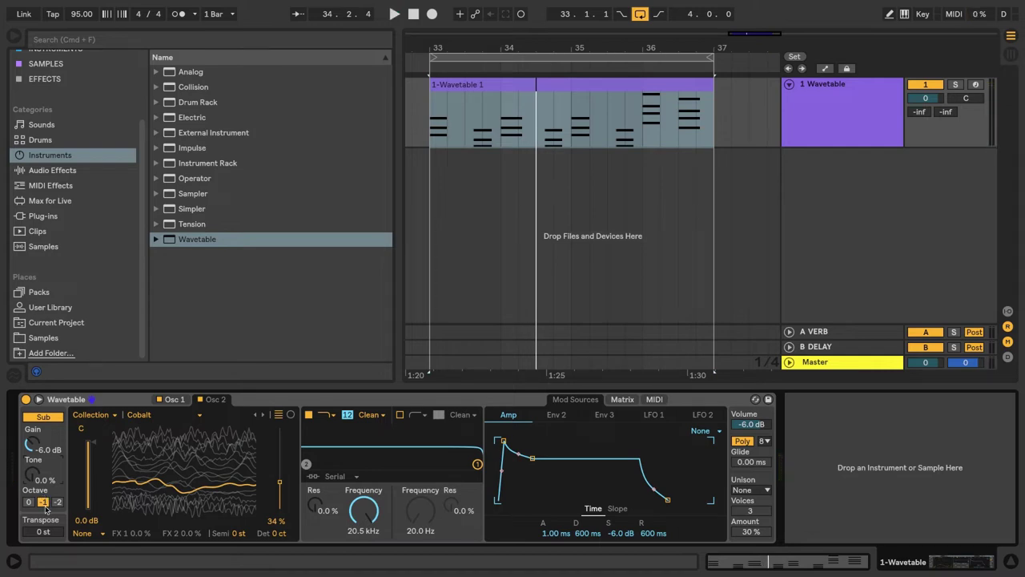
# - Set the sub oscillator's octave to 0 while auditioning the loop, and turn the sub oscillator off
pyautogui.press('space')
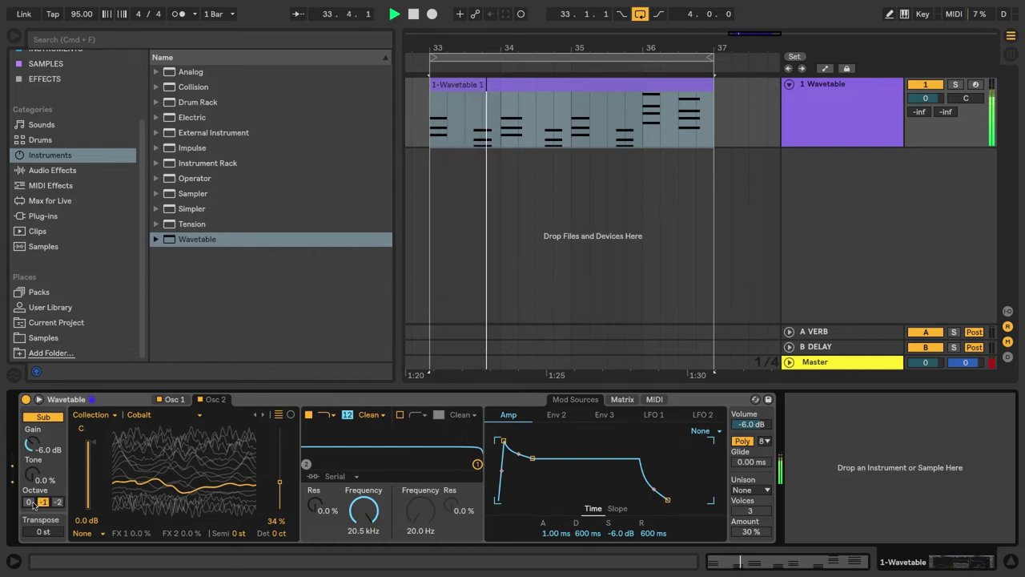
pyautogui.click(29, 501)
pyautogui.press('space')
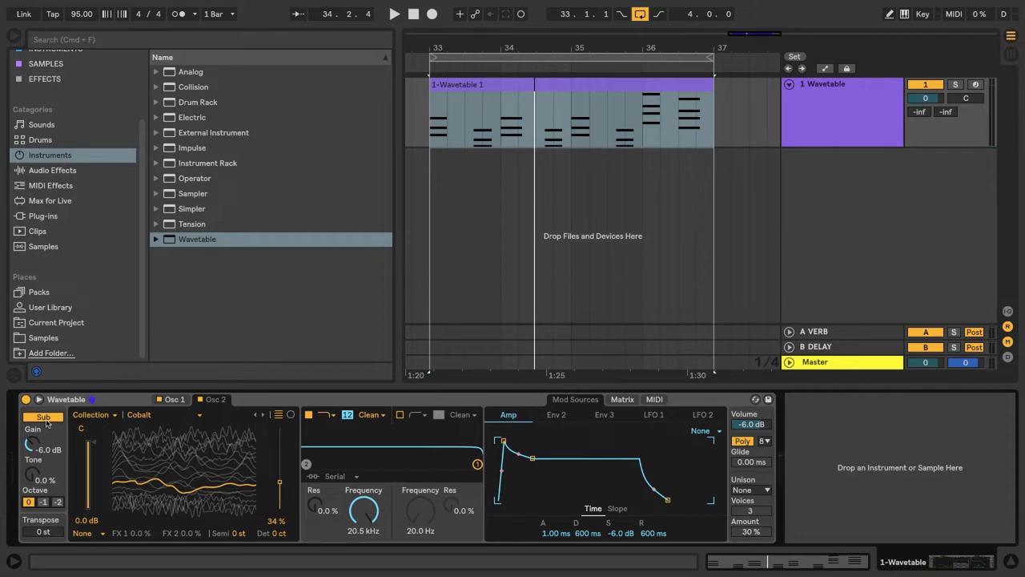
pyautogui.click(44, 418)
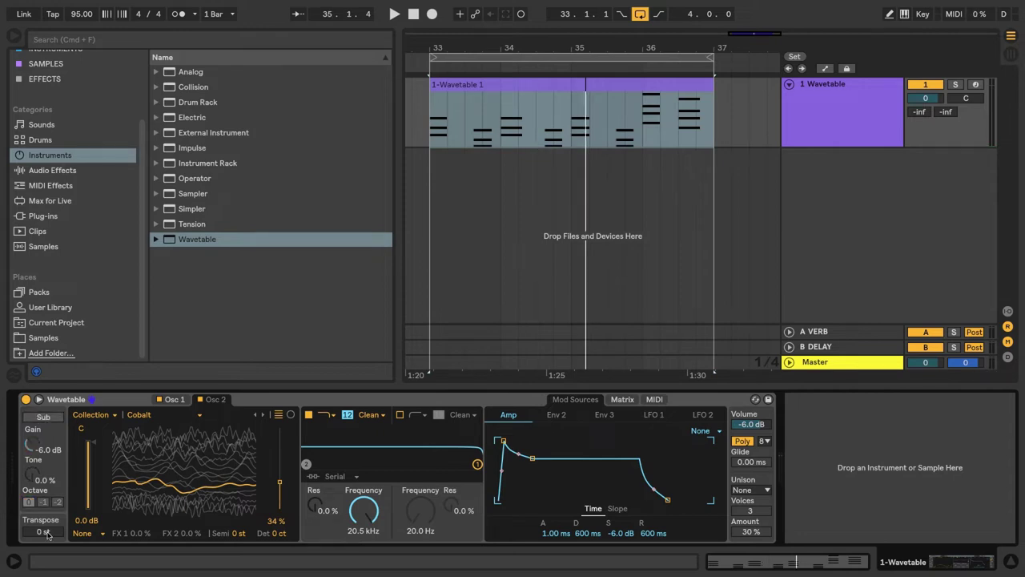
# - Try the sub oscillator's transpose and oscillator 2's pitch at 7 st during playback, and reset the semitones to 0
pyautogui.moveTo(49, 535)
pyautogui.mouseDown()
pyautogui.moveTo(48, 527)
pyautogui.moveTo(48, 560)
pyautogui.moveTo(49, 535)
pyautogui.mouseUp()
pyautogui.press('space')
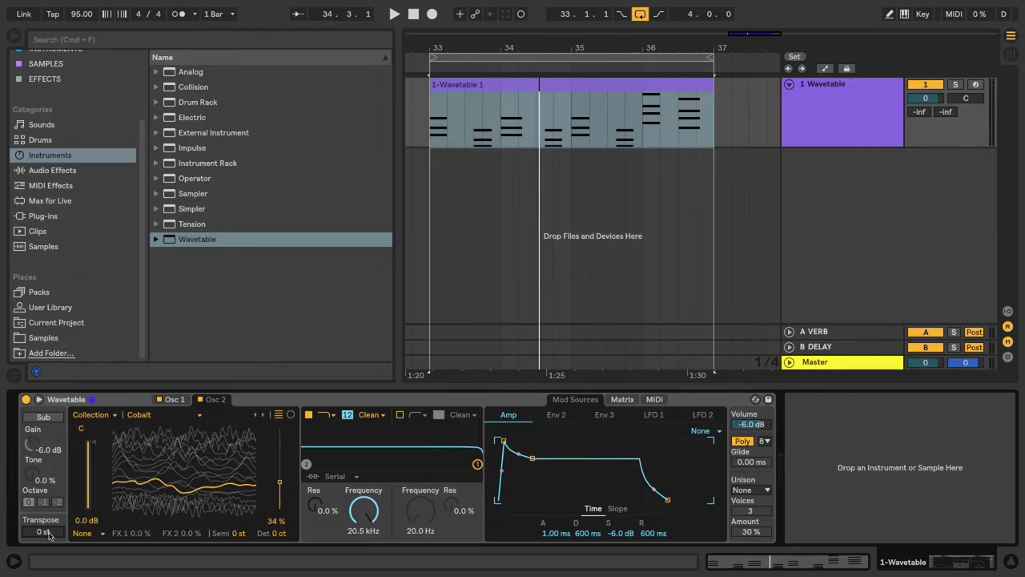
pyautogui.press('space')
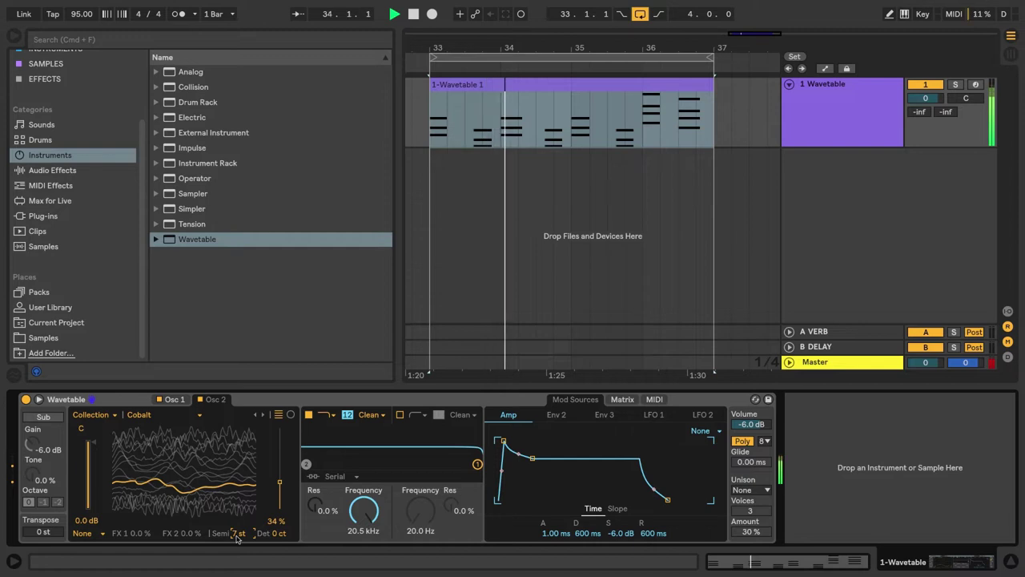
pyautogui.press('space')
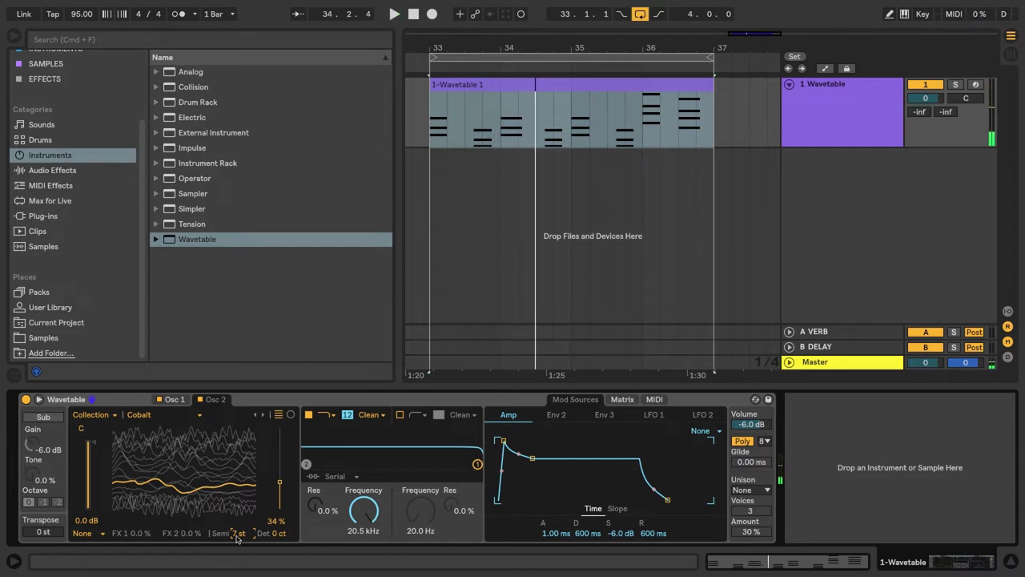
pyautogui.press('Delete')
# - Audition oscillator 2 detuned to -27 ct in the loop, and reset the detune to 0 ct
pyautogui.moveTo(278, 534); pyautogui.dragTo(278, 555)
pyautogui.press('space')
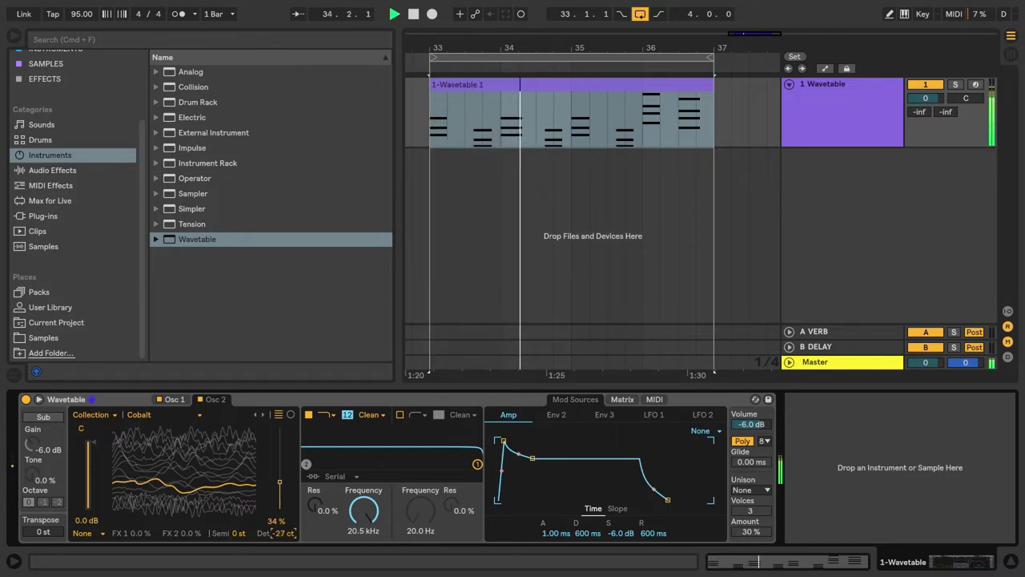
pyautogui.press('Delete')
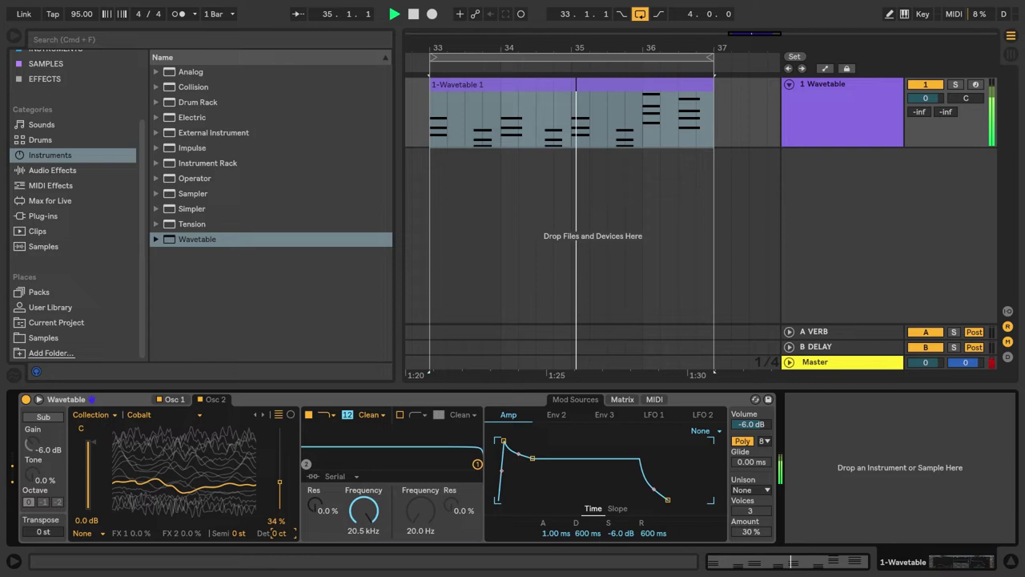
pyautogui.press('space')
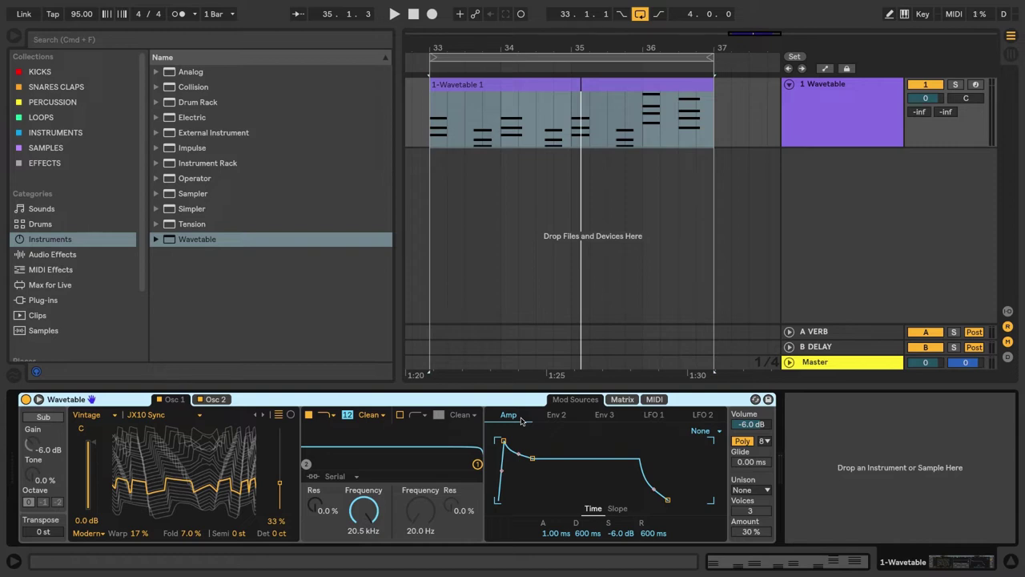
# - Set the amp envelope's sustain to -inf dB and its decay to 2.76 s while playing the loop
pyautogui.click(621, 534)
pyautogui.moveTo(623, 534); pyautogui.dragTo(621, 539)
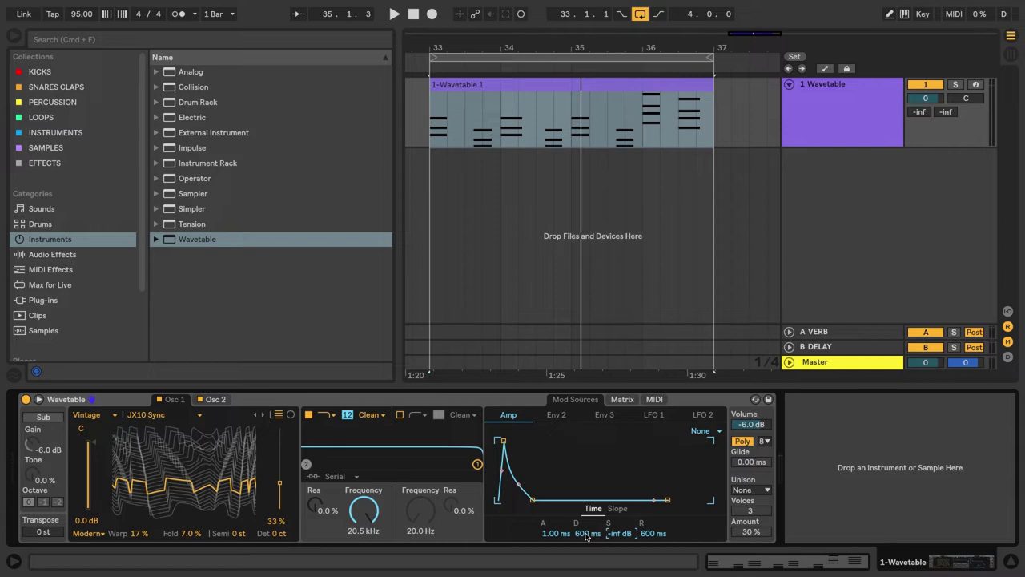
pyautogui.press('space')
pyautogui.moveTo(586, 536)
pyautogui.mouseDown()
pyautogui.moveTo(585, 564)
pyautogui.moveTo(586, 479)
pyautogui.moveTo(586, 537)
pyautogui.mouseUp()
pyautogui.press('space')
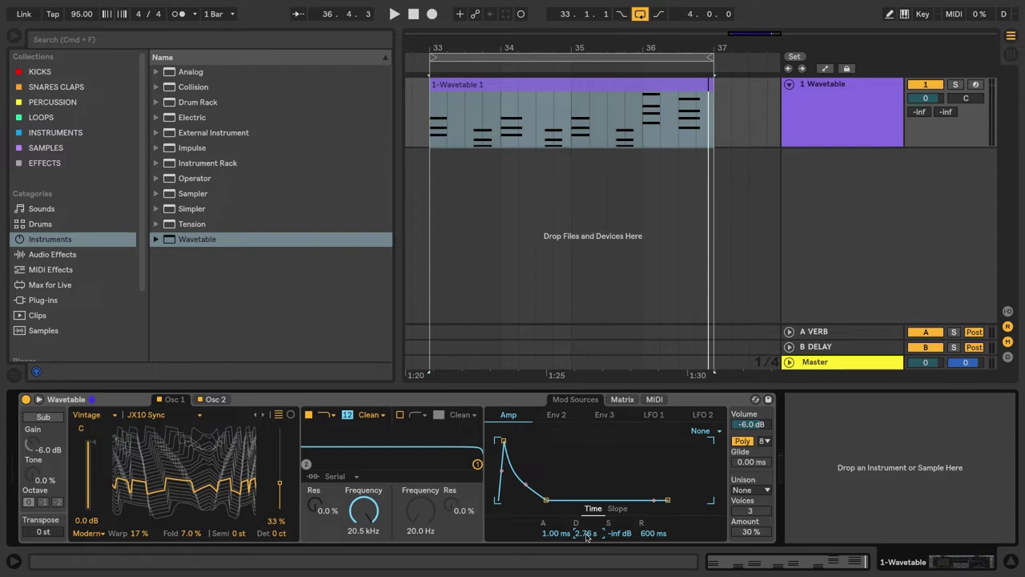
# - Set the amp envelope's attack to 4.88 ms and its release to 734 ms during playback
pyautogui.press('space')
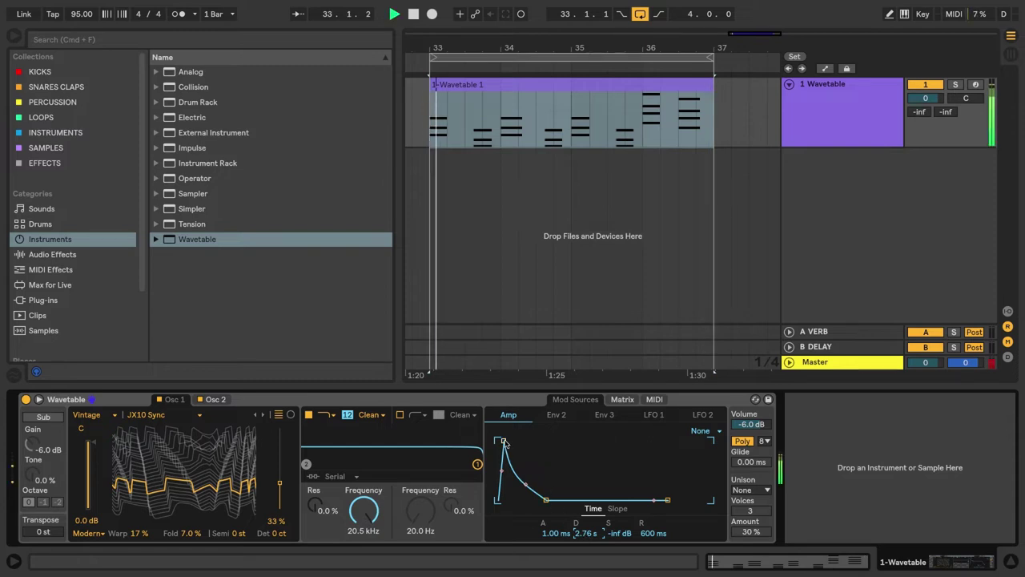
pyautogui.moveTo(504, 441)
pyautogui.mouseDown()
pyautogui.moveTo(517, 441)
pyautogui.moveTo(506, 441)
pyautogui.mouseUp()
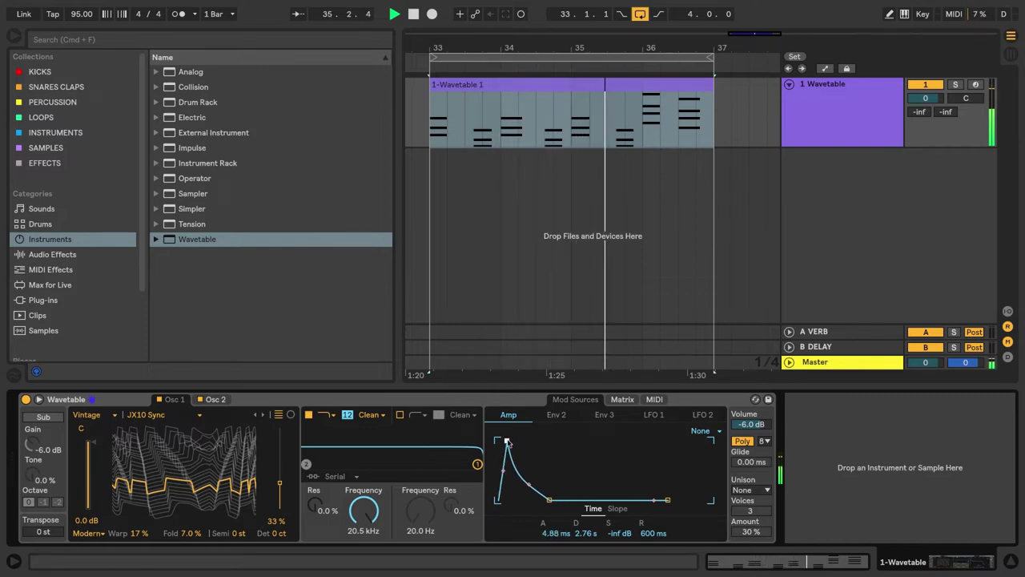
pyautogui.press('space')
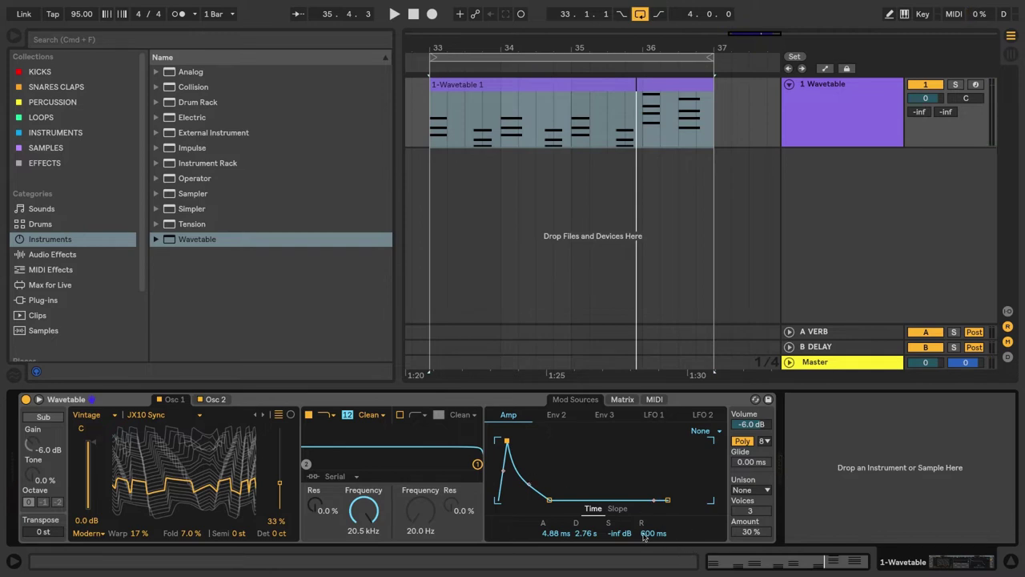
pyautogui.press('space')
pyautogui.moveTo(645, 535); pyautogui.dragTo(645, 527)
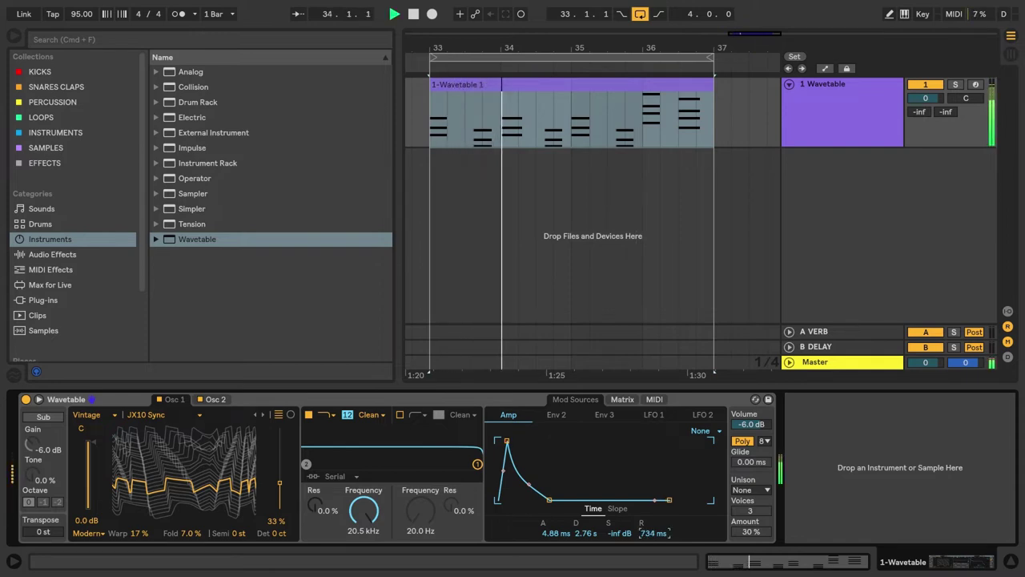
pyautogui.press('space')
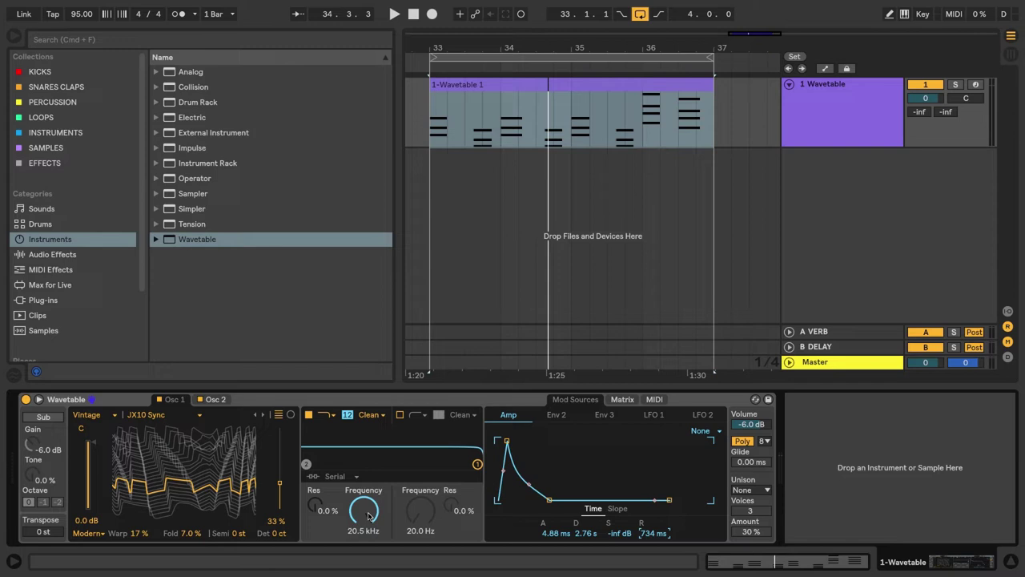
# - Try switching both filters on and off, and view filter 1's type choices without changing the low-pass type
pyautogui.click(401, 415)
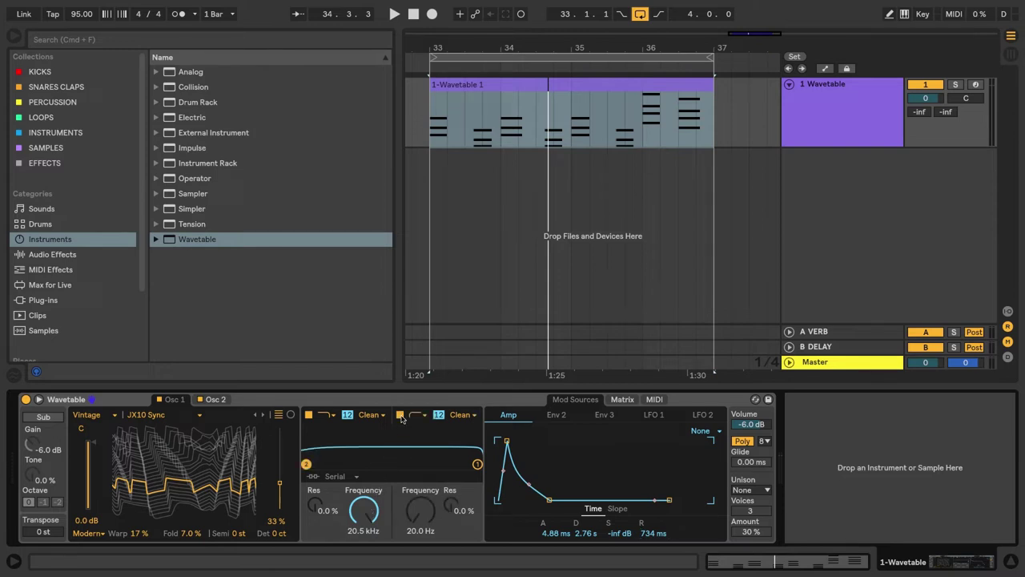
pyautogui.click(400, 415)
pyautogui.click(307, 415)
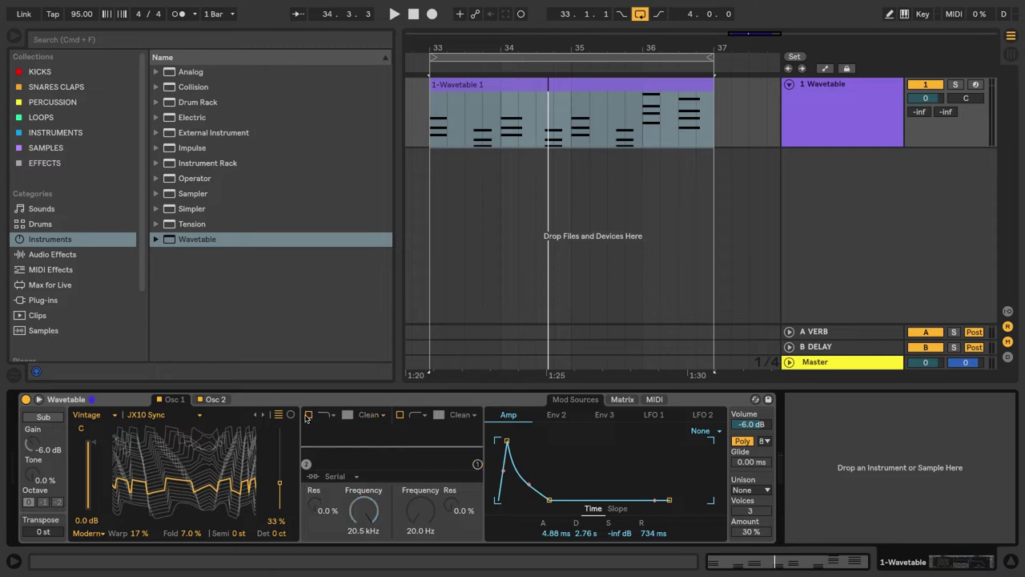
pyautogui.click(308, 415)
pyautogui.click(327, 415)
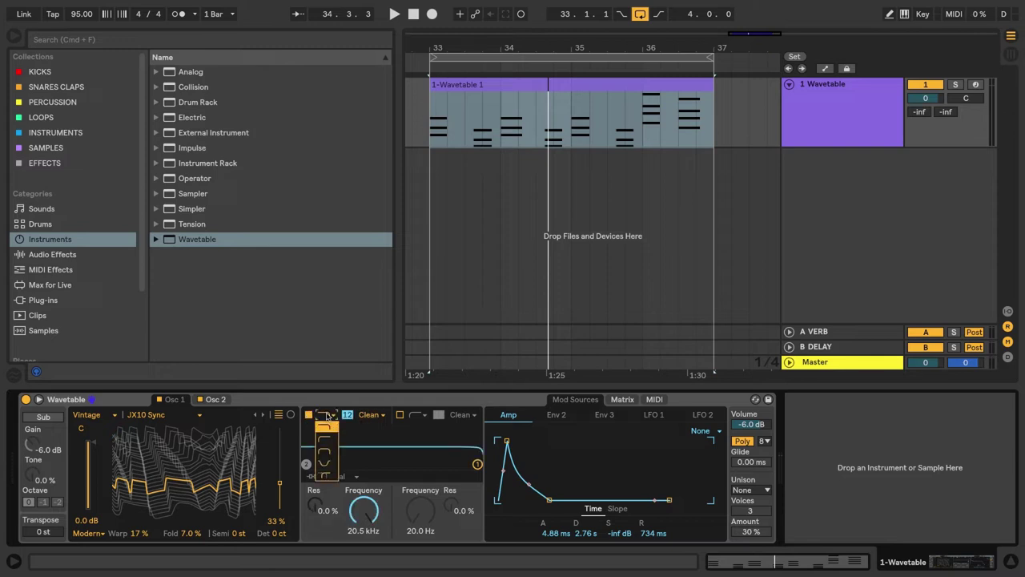
pyautogui.click(327, 415)
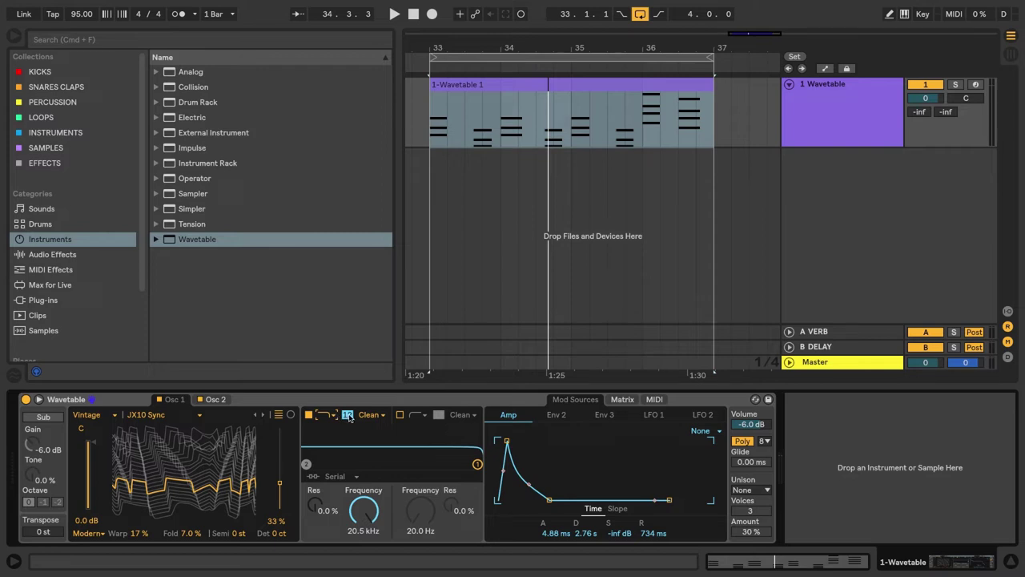
# - Lower filter 1's frequency to 1.11 kHz and compare the 12 and 24 dB slopes during playback, keeping 24
pyautogui.click(348, 415)
pyautogui.press('space')
pyautogui.moveTo(365, 530); pyautogui.dragTo(366, 564)
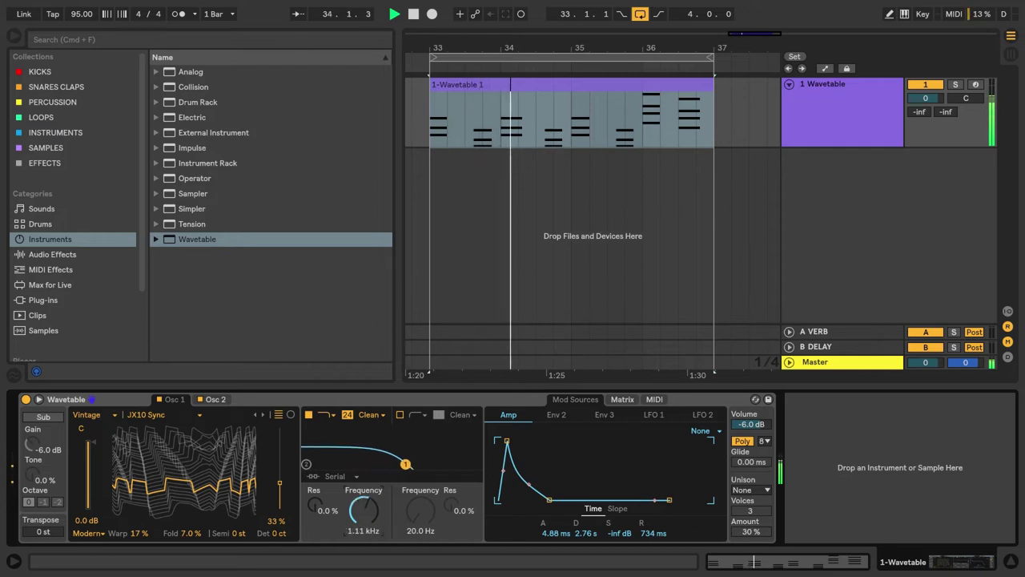
pyautogui.click(348, 415)
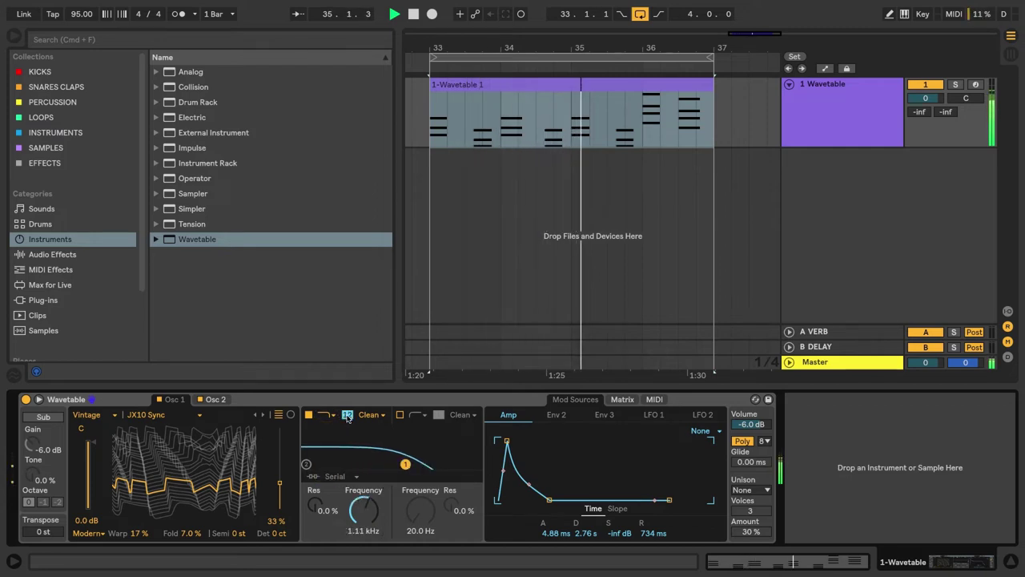
pyautogui.click(347, 415)
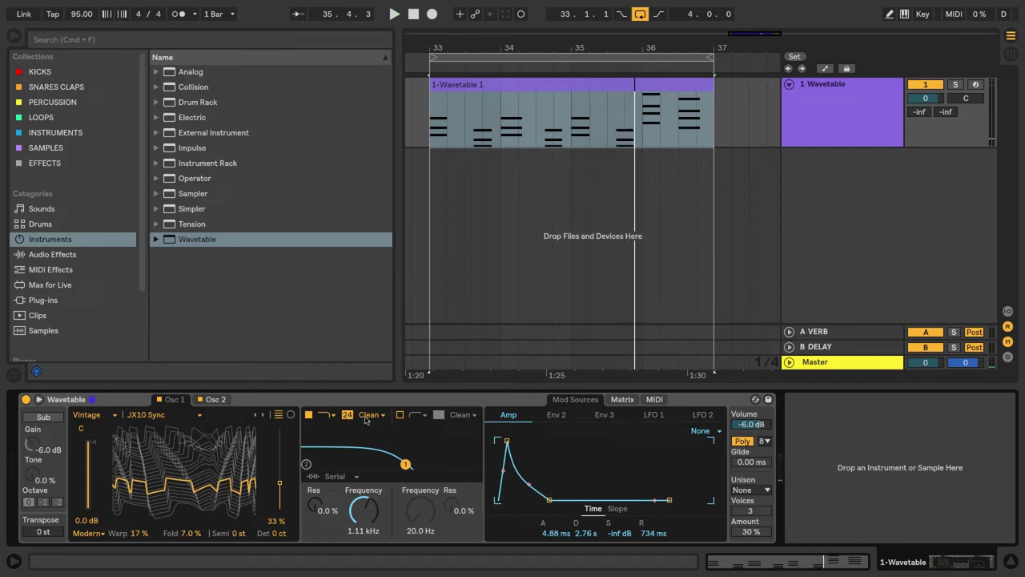
# - Change filter 1's circuit type to MS2 and raise its resonance to 45% while the loop plays
pyautogui.click(367, 416)
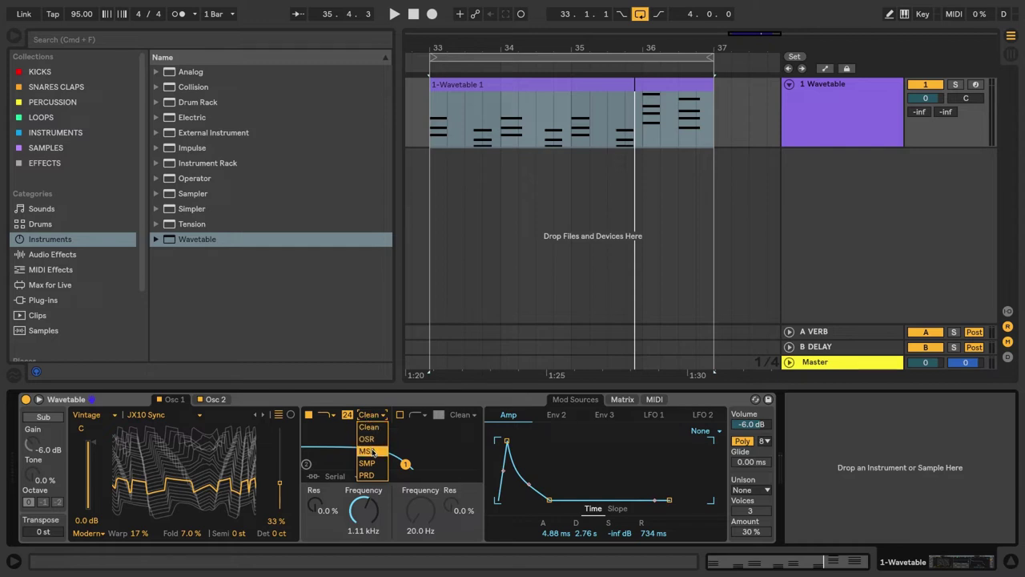
pyautogui.click(372, 452)
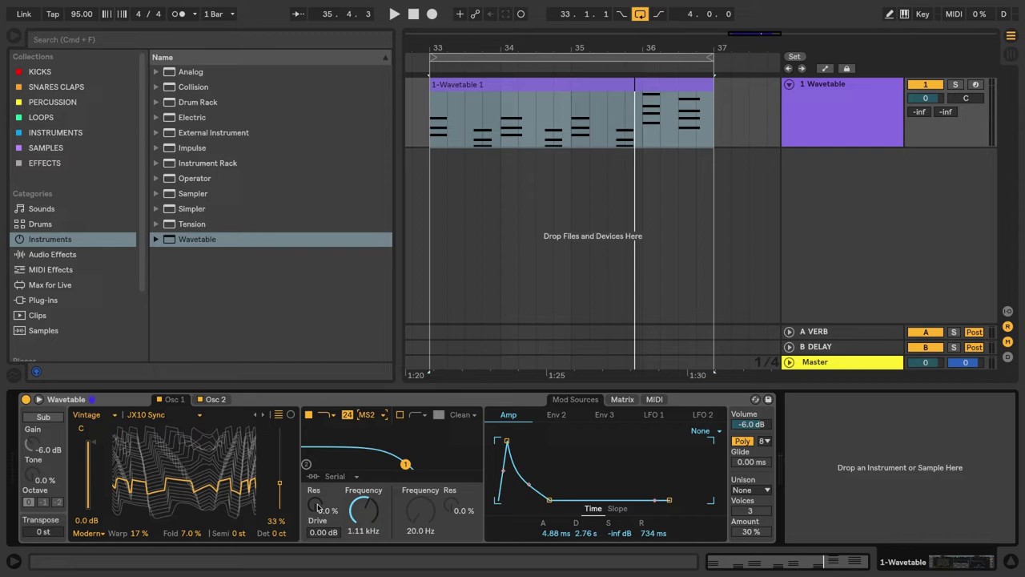
pyautogui.press('space')
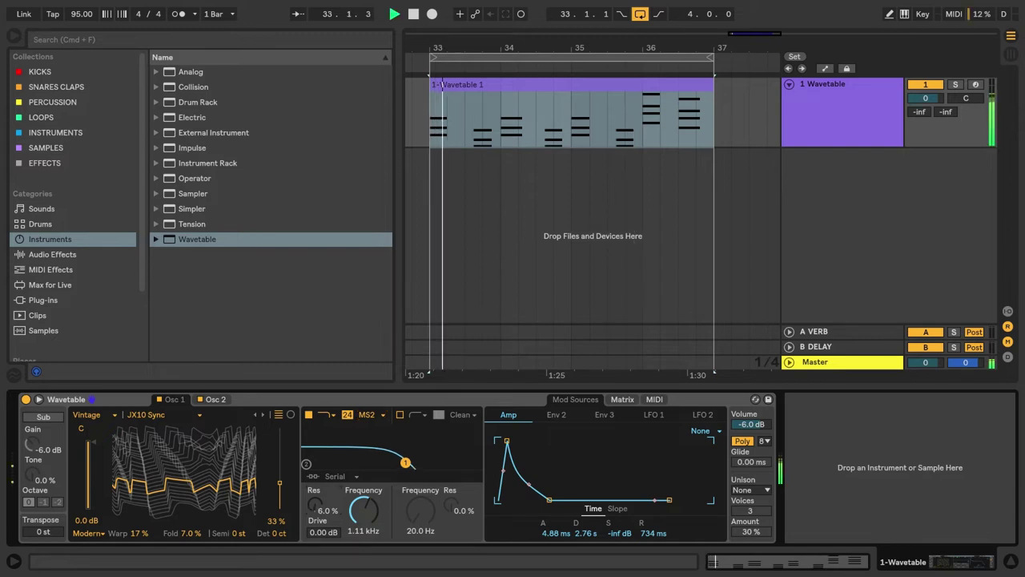
pyautogui.moveTo(317, 507); pyautogui.dragTo(318, 471)
pyautogui.press('space')
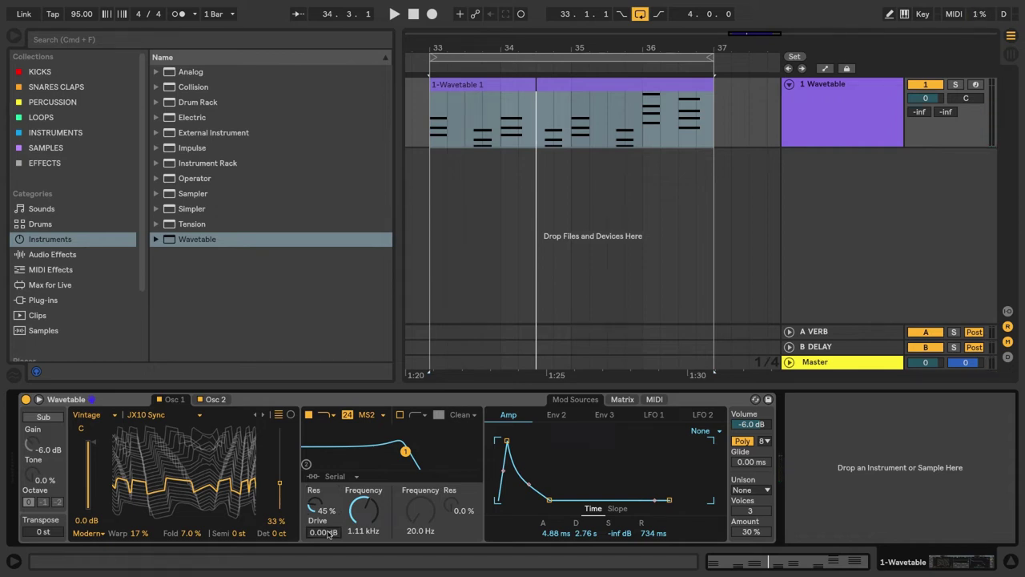
# - Set filter 1's drive to 2.00 dB
pyautogui.click(323, 532)
pyautogui.write('2')
pyautogui.press('Return')
# - Open filter 1's frequency to 20.5 kHz during playback and set the instrument's volume to -8.0 dB
pyautogui.press('space')
pyautogui.moveTo(364, 517); pyautogui.dragTo(364, 474)
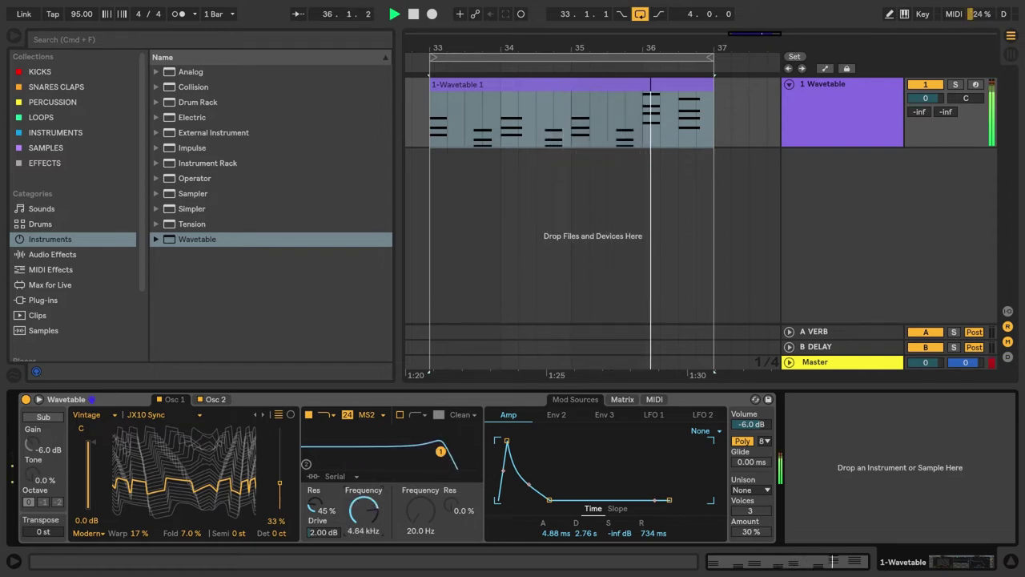
pyautogui.press('space')
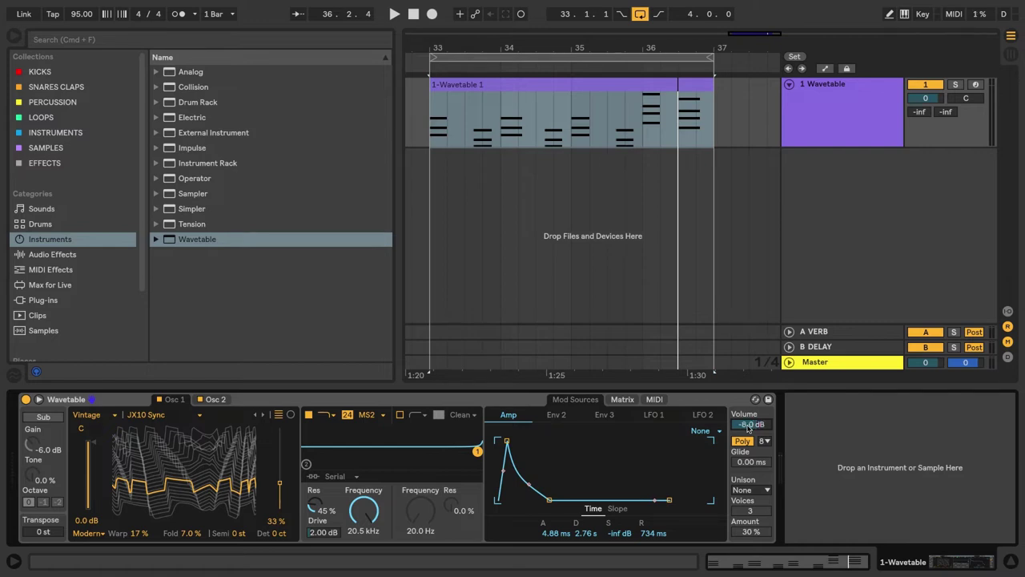
pyautogui.write('-8')
pyautogui.press('Return')
# - Enable the high-pass filter 2 at 460 Hz with 29% resonance, and set filter 1's frequency to 6.11 kHz during playback
pyautogui.click(401, 416)
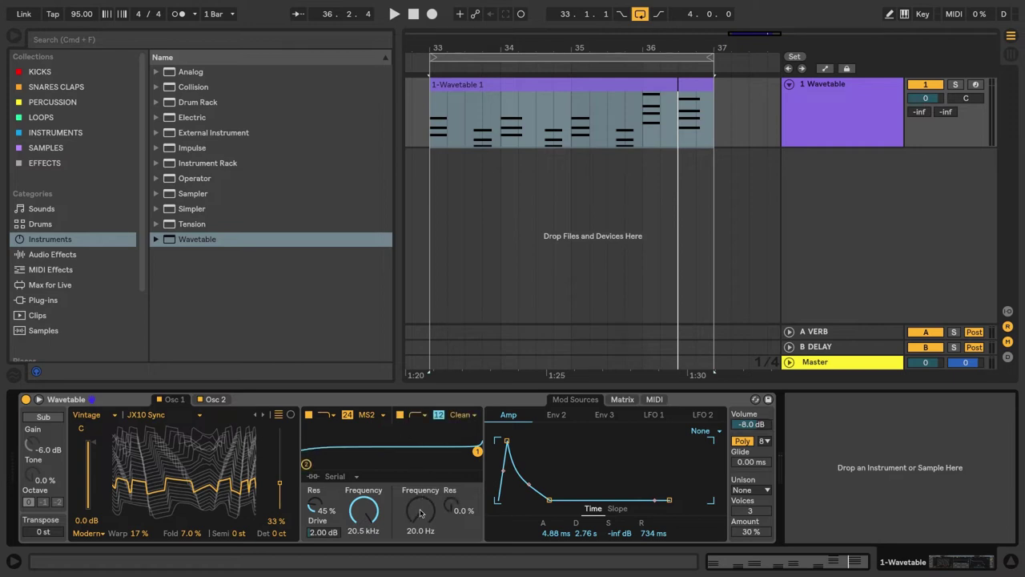
pyautogui.press('space')
pyautogui.moveTo(421, 511); pyautogui.dragTo(421, 465)
pyautogui.moveTo(451, 510); pyautogui.dragTo(452, 464)
pyautogui.moveTo(421, 511); pyautogui.dragTo(420, 497)
pyautogui.moveTo(358, 513)
pyautogui.mouseDown()
pyautogui.moveTo(359, 535)
pyautogui.moveTo(359, 521)
pyautogui.mouseUp()
pyautogui.moveTo(421, 510)
pyautogui.mouseDown()
pyautogui.moveTo(421, 440)
pyautogui.moveTo(421, 497)
pyautogui.mouseUp()
pyautogui.press('space')
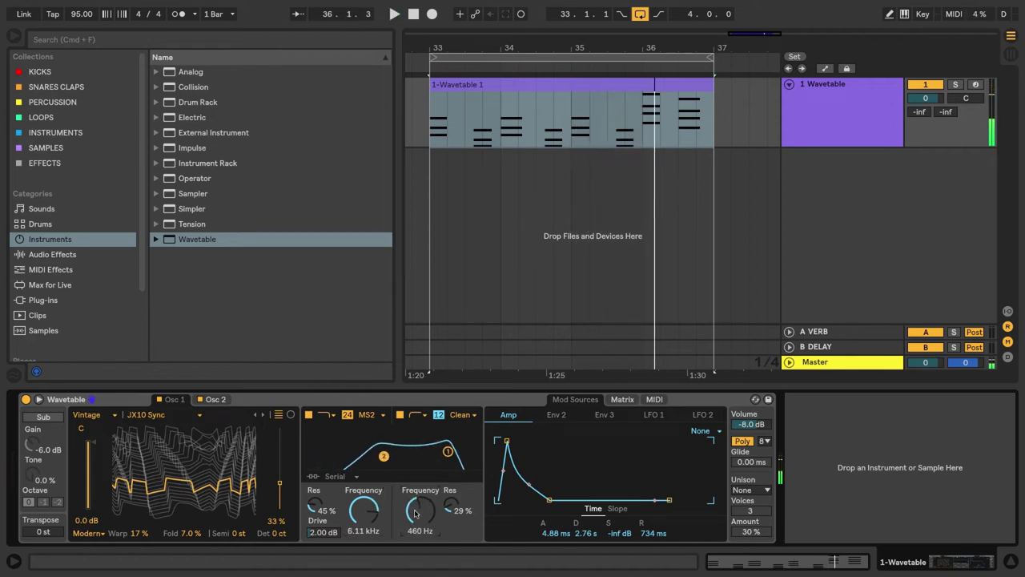
# - Keep the Serial filter routing, turn filter 2 off and lower filter 1's frequency to 88.3 Hz
pyautogui.click(357, 477)
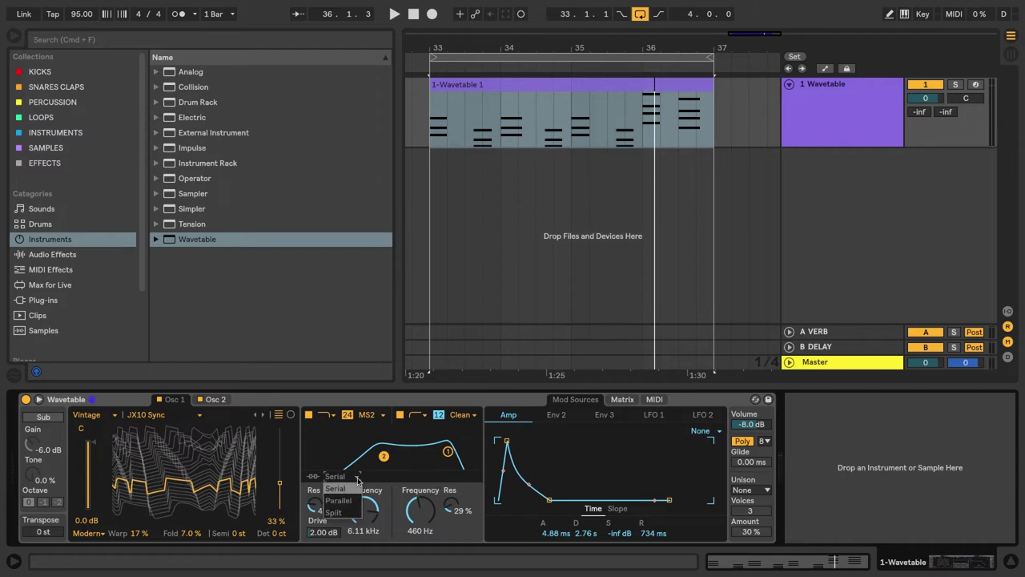
pyautogui.click(357, 478)
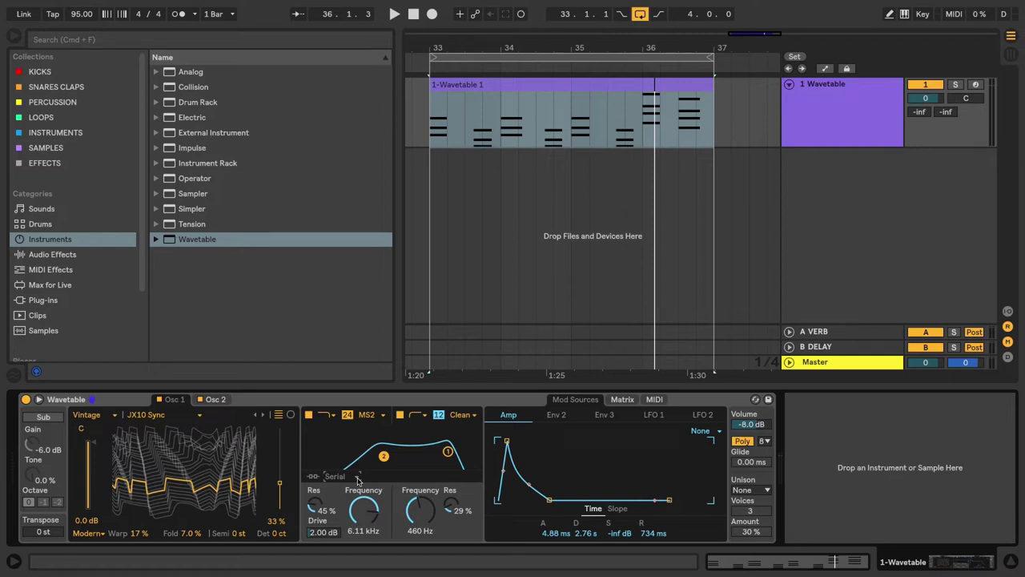
pyautogui.click(400, 415)
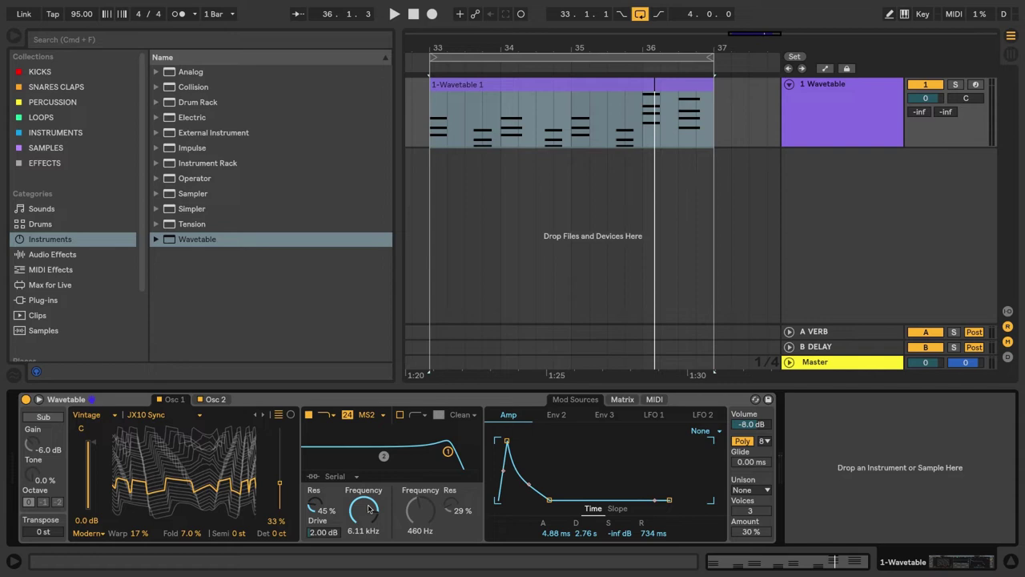
pyautogui.moveTo(370, 510); pyautogui.dragTo(370, 564)
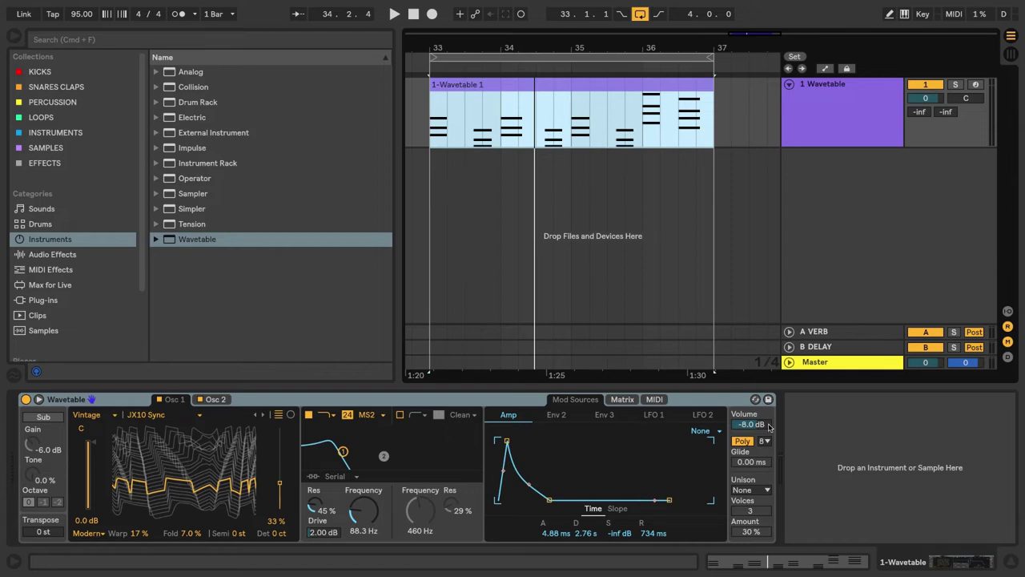
# - Route Env 2 to filter 1's frequency in the modulation matrix with an amount of 100 during playback
pyautogui.click(625, 402)
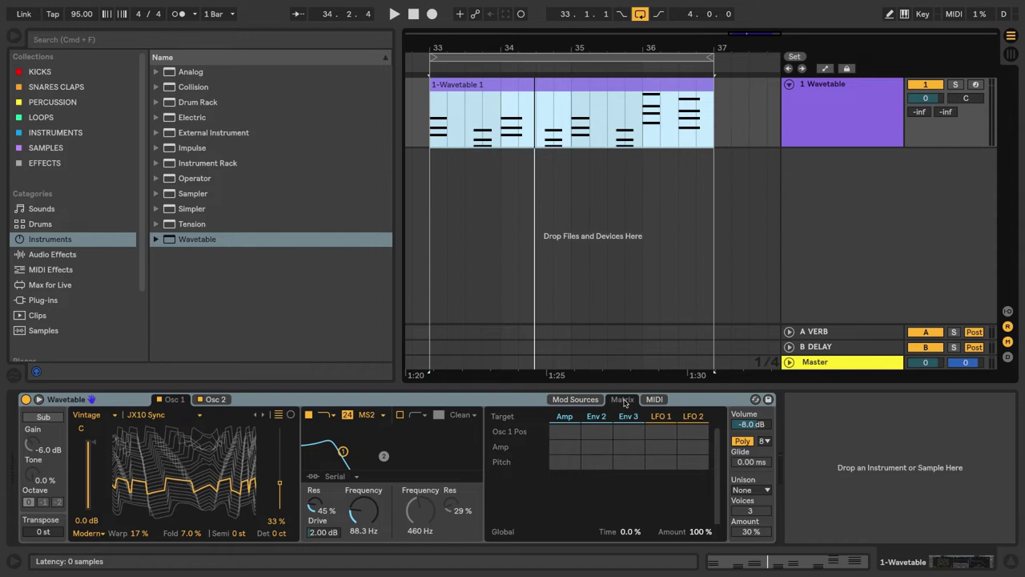
pyautogui.click(363, 511)
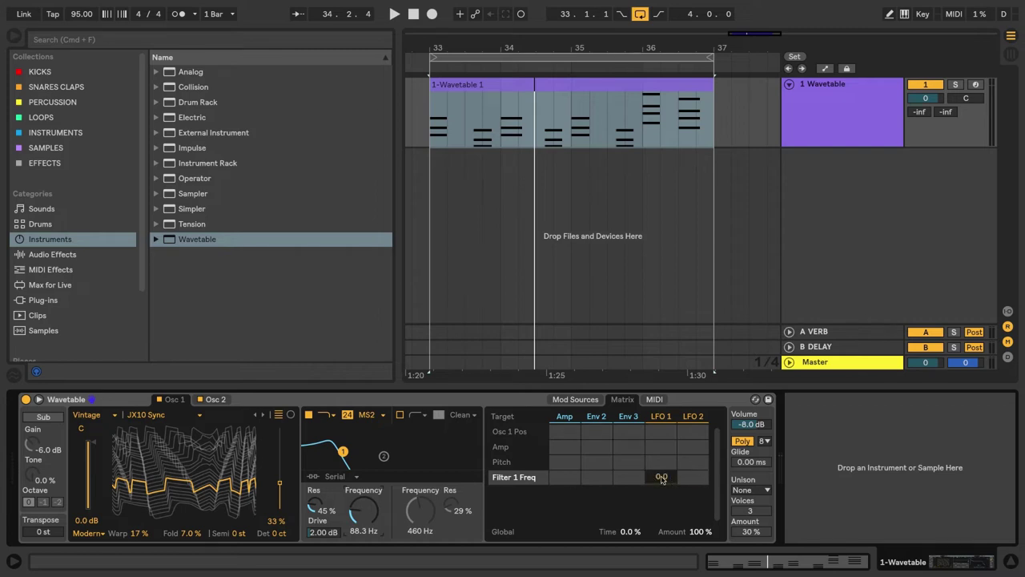
pyautogui.moveTo(596, 479)
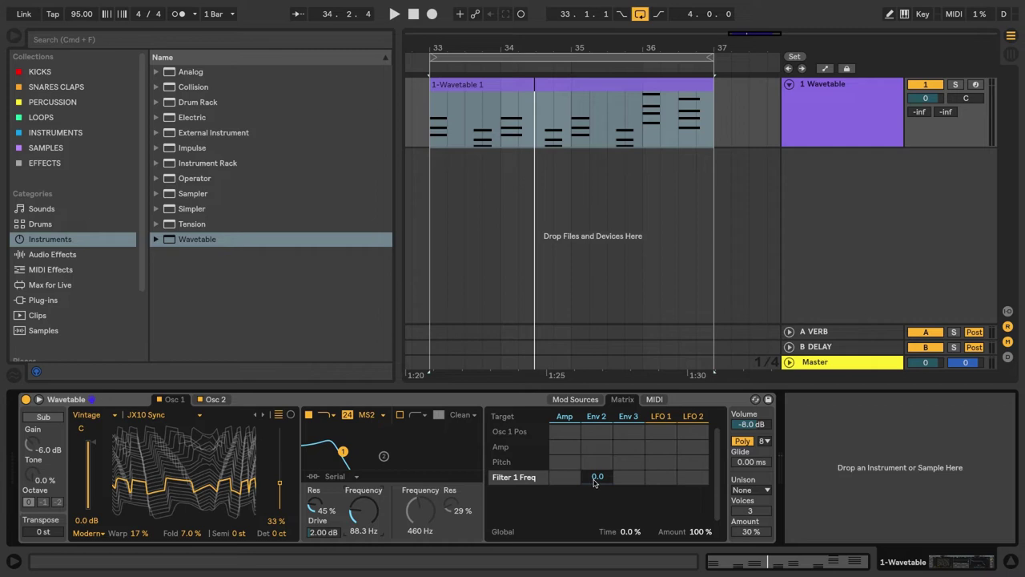
pyautogui.moveTo(594, 481); pyautogui.dragTo(595, 530)
pyautogui.doubleClick(596, 481)
pyautogui.press('space')
pyautogui.moveTo(597, 478); pyautogui.dragTo(597, 394)
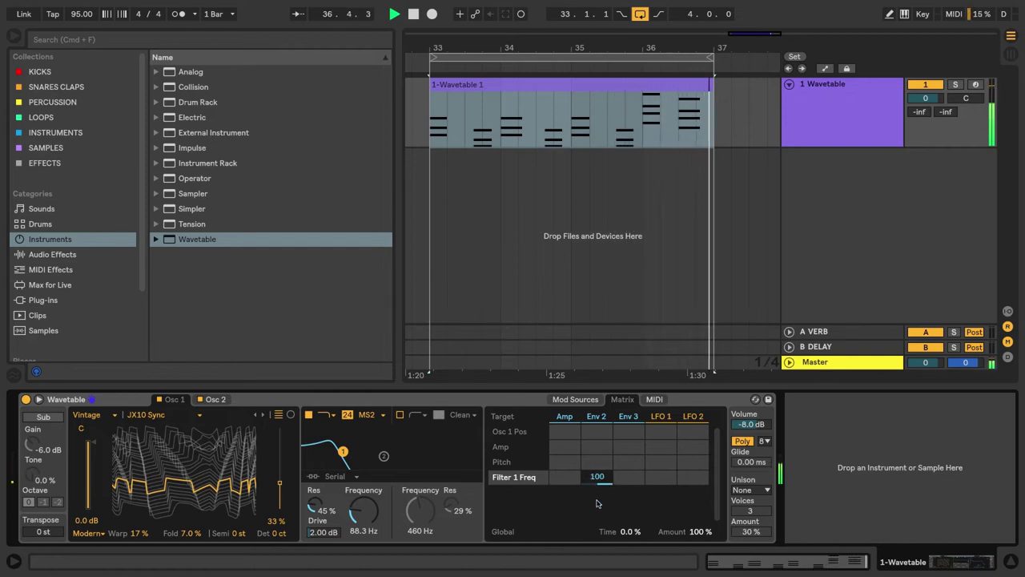
pyautogui.press('space')
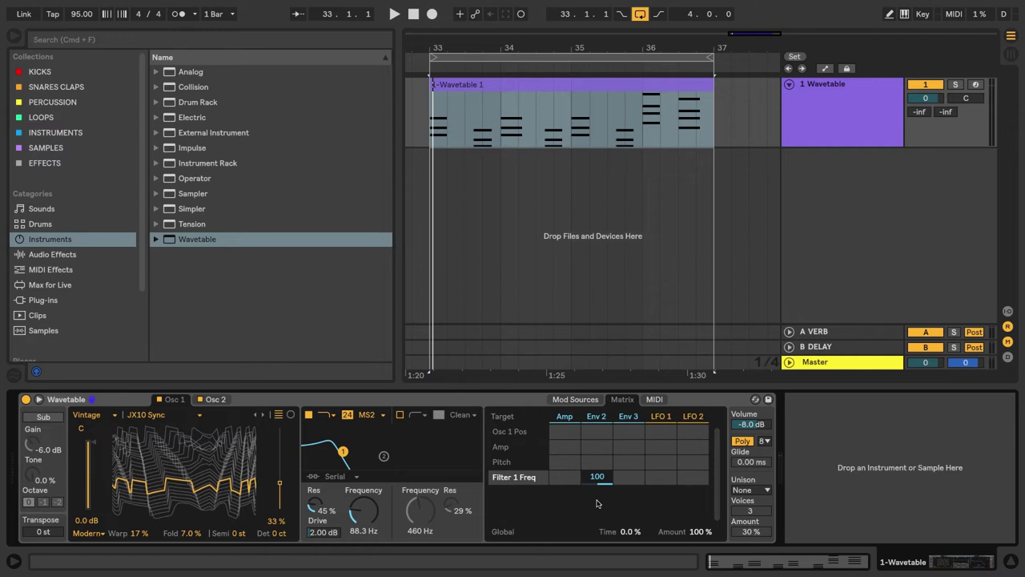
# - Check Env 2, then expand Wavetable's modulation sources above the device and hide the browser
pyautogui.click(574, 400)
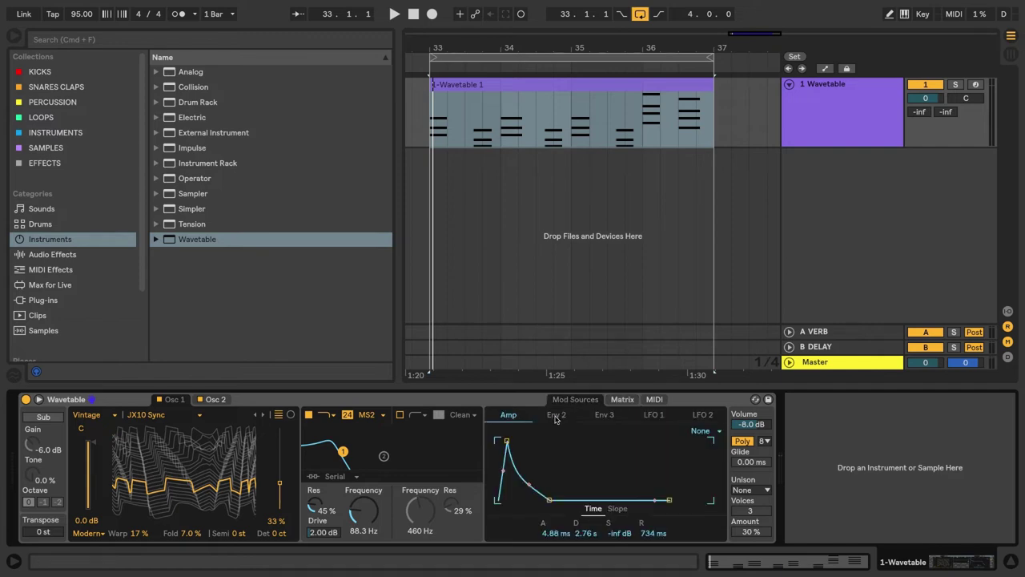
pyautogui.click(556, 416)
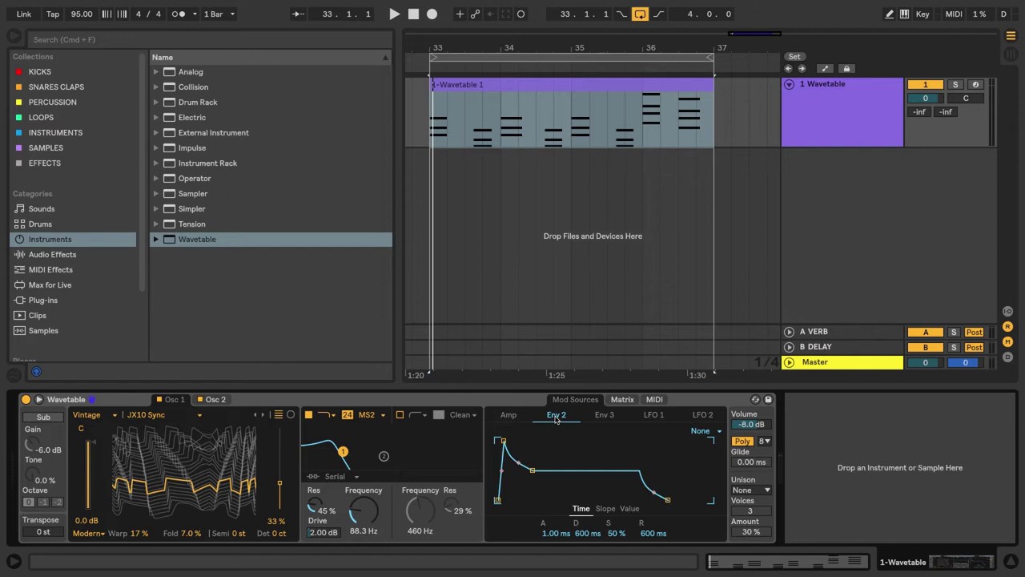
pyautogui.click(625, 400)
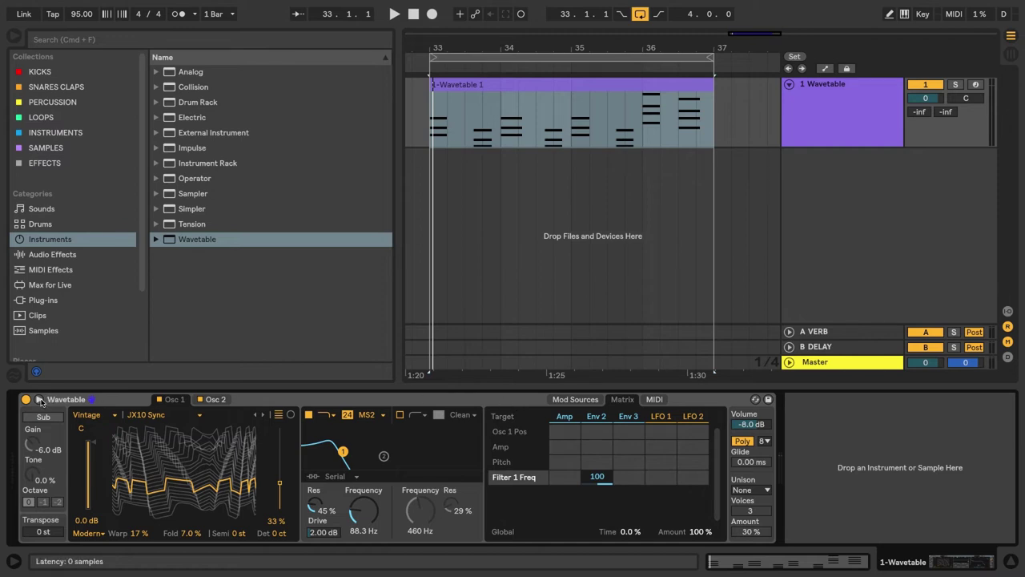
pyautogui.click(39, 399)
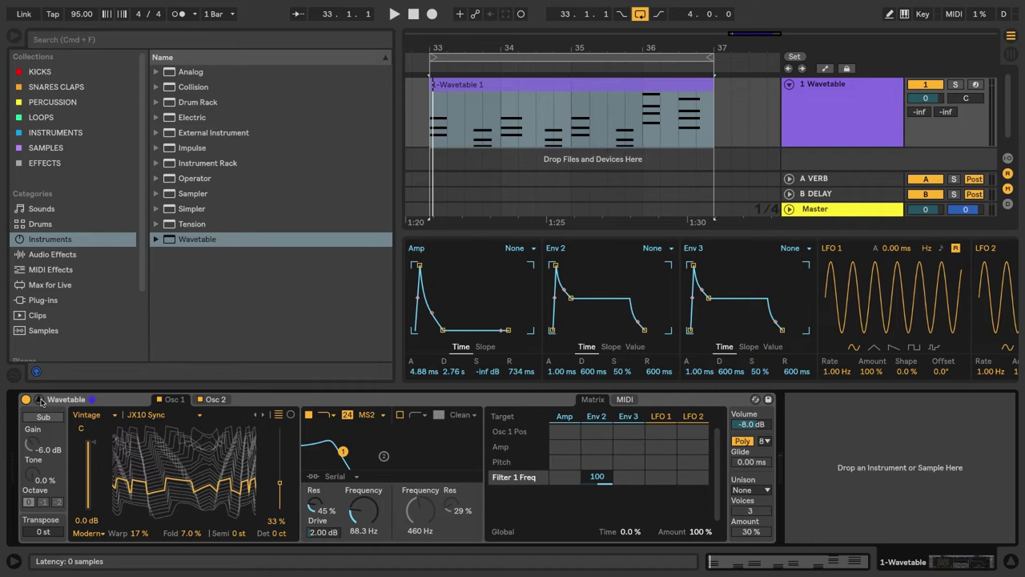
pyautogui.press('super+alt+b')
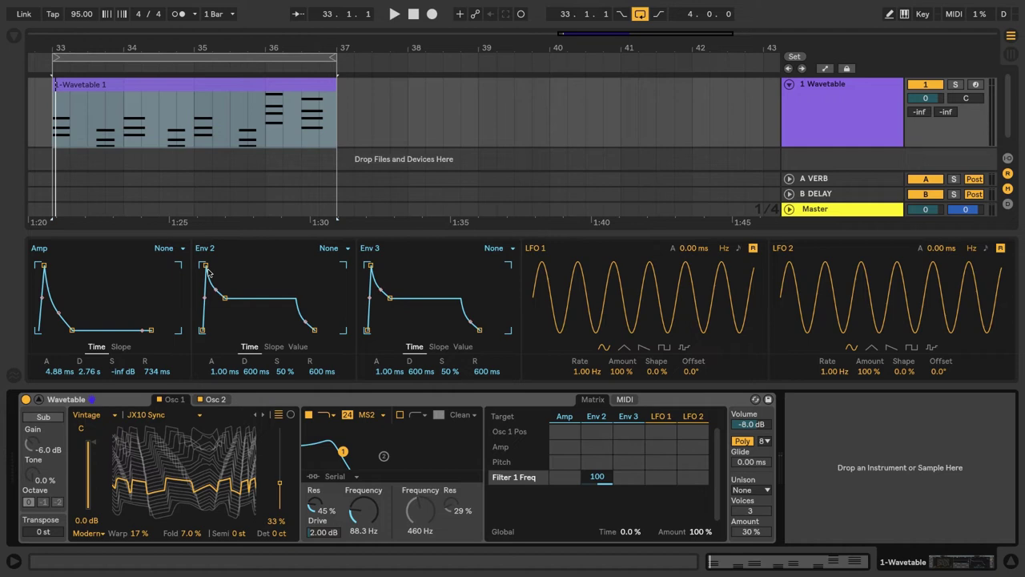
# - Set Env 2's attack to 1.43 s and its decay to 660 ms while the clip plays
pyautogui.press('space')
pyautogui.moveTo(206, 265); pyautogui.dragTo(226, 265)
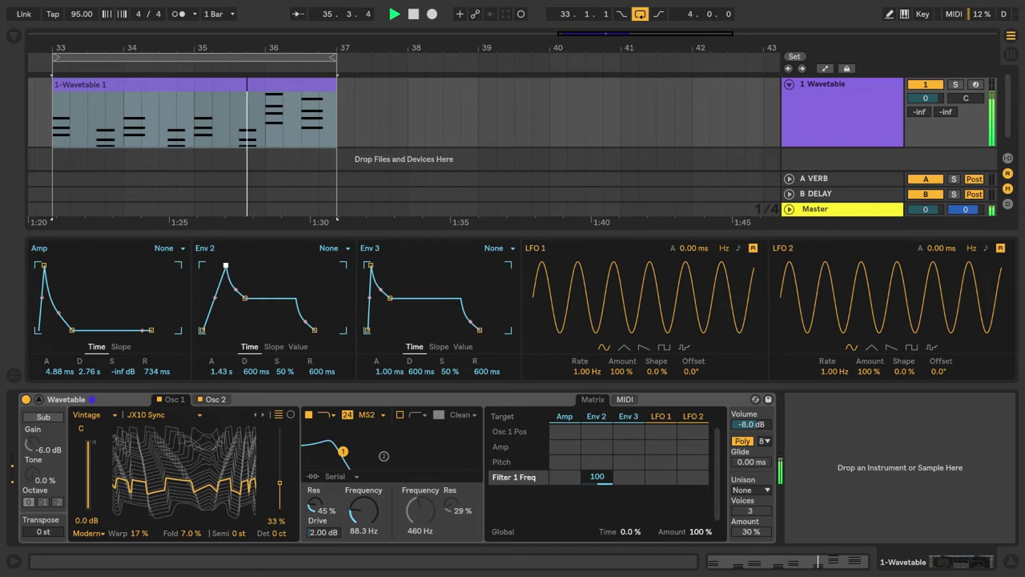
pyautogui.press('space')
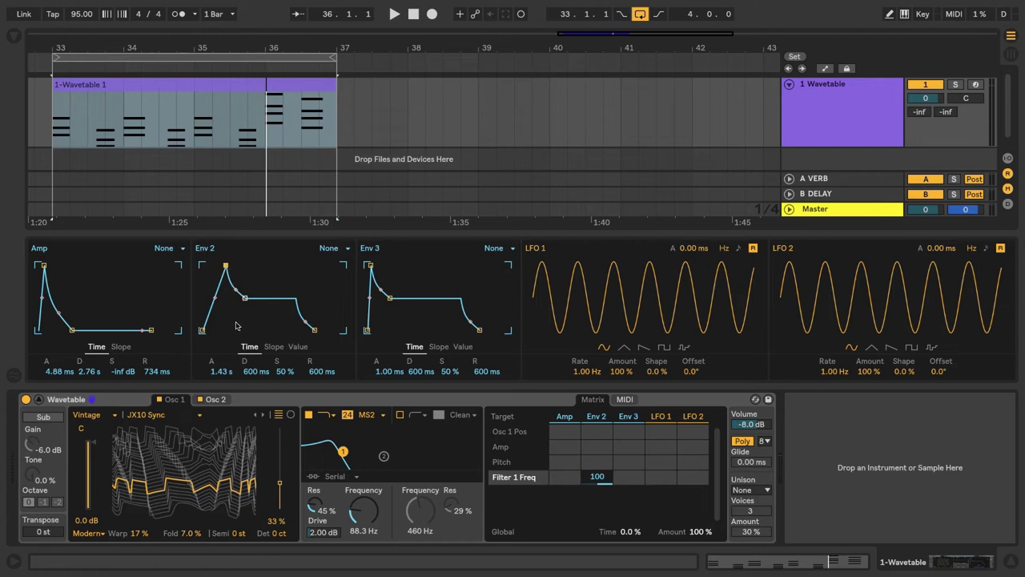
pyautogui.click(251, 373)
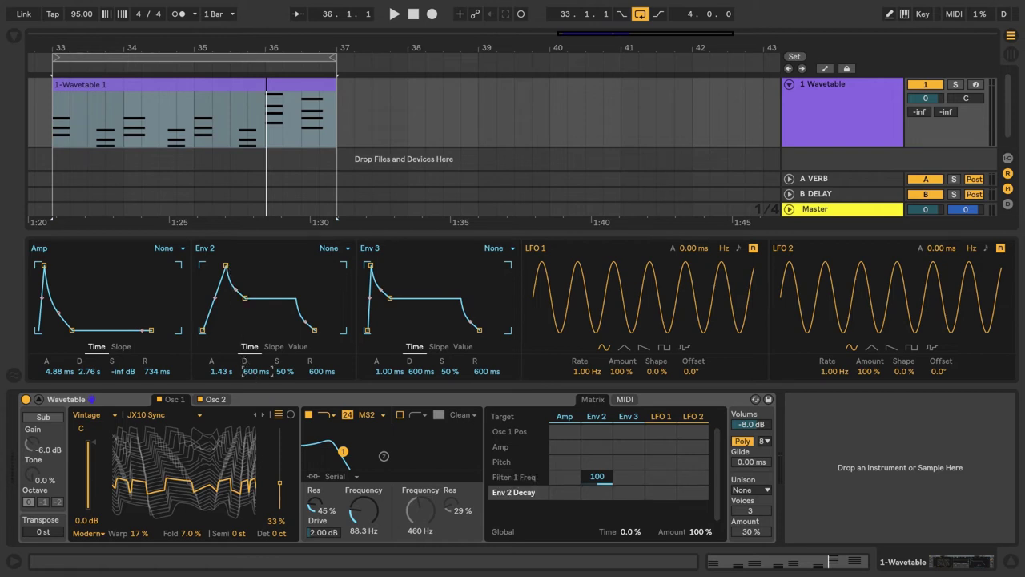
pyautogui.press('space')
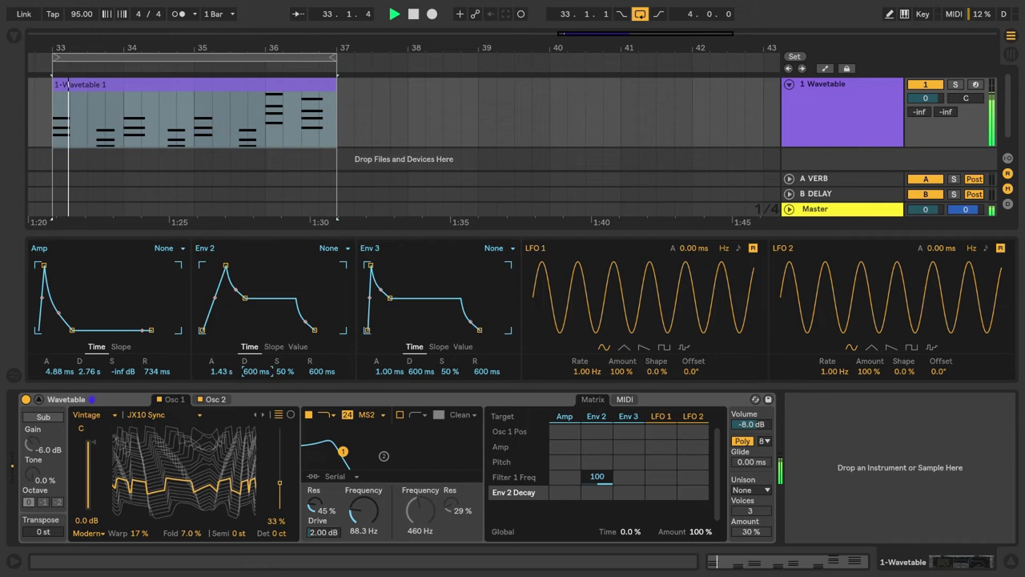
pyautogui.moveTo(252, 372)
pyautogui.mouseDown()
pyautogui.moveTo(252, 340)
pyautogui.moveTo(252, 366)
pyautogui.mouseUp()
pyautogui.press('space')
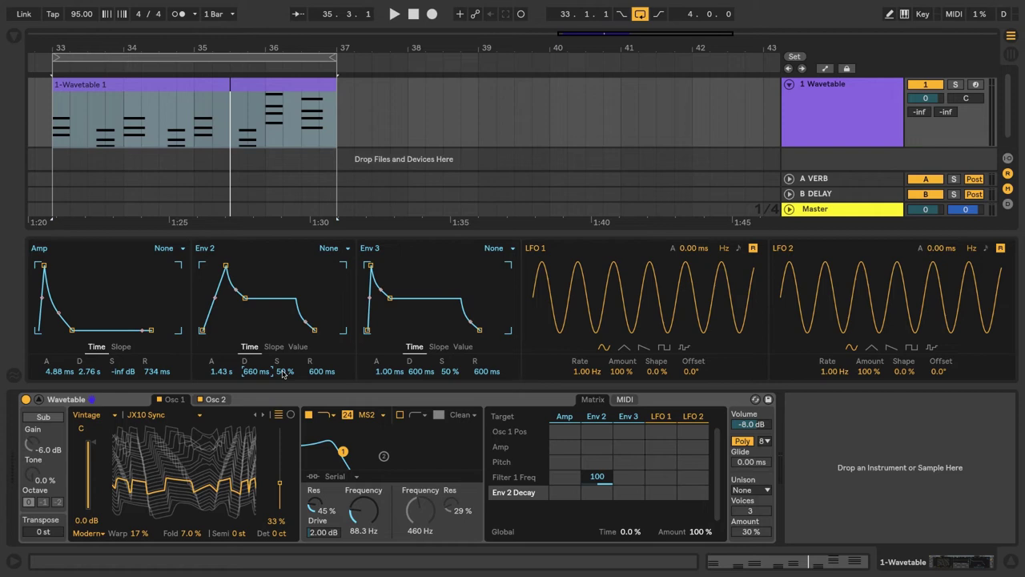
# - Set Env 2's sustain to 30% and its release to 157 ms during playback
pyautogui.press('space')
pyautogui.moveTo(283, 374); pyautogui.dragTo(283, 406)
pyautogui.press('space')
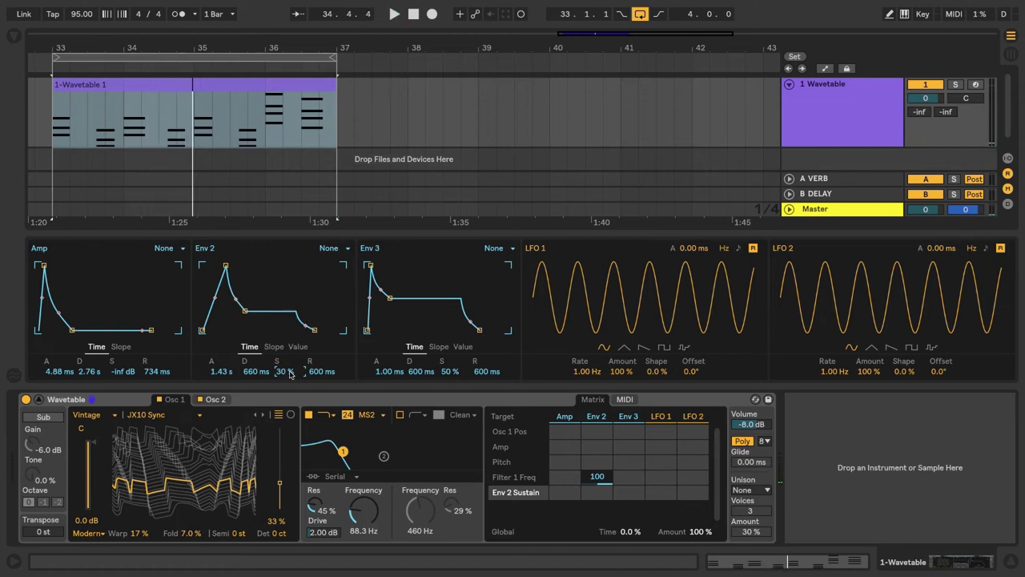
pyautogui.click(322, 371)
pyautogui.press('space')
pyautogui.moveTo(321, 371); pyautogui.dragTo(322, 402)
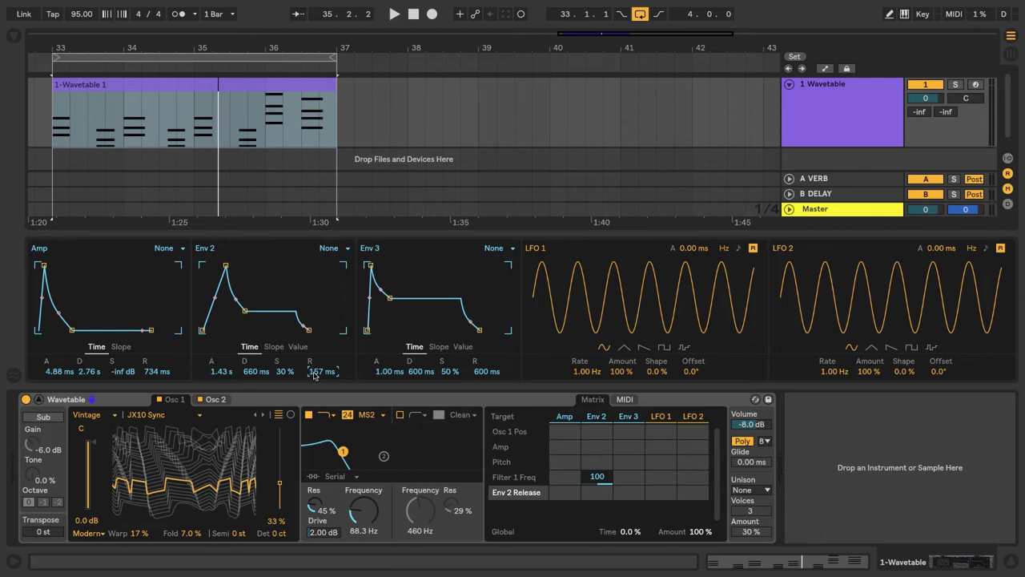
# - Set Env 2's attack slope to 37%
pyautogui.click(274, 347)
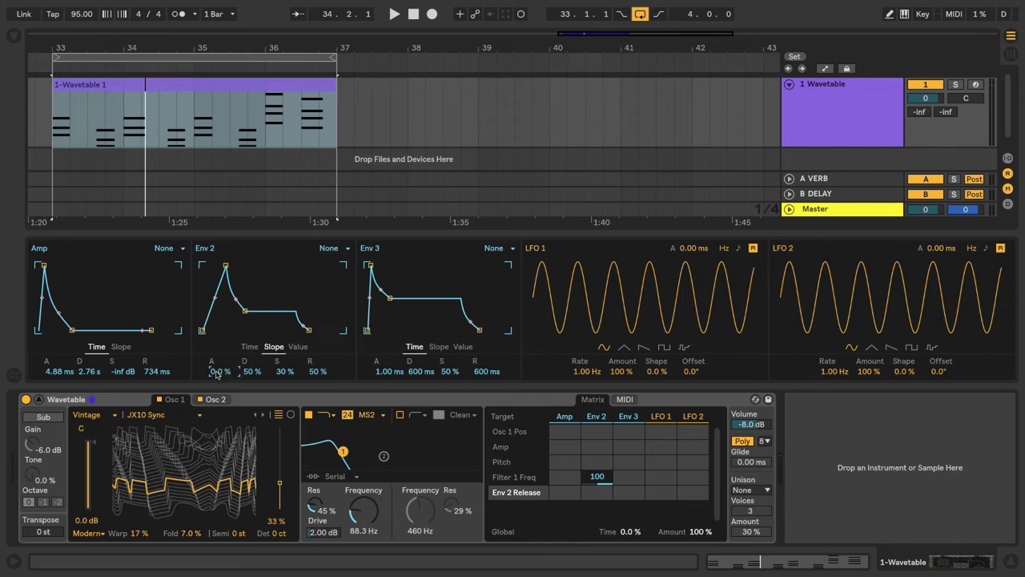
pyautogui.press('space')
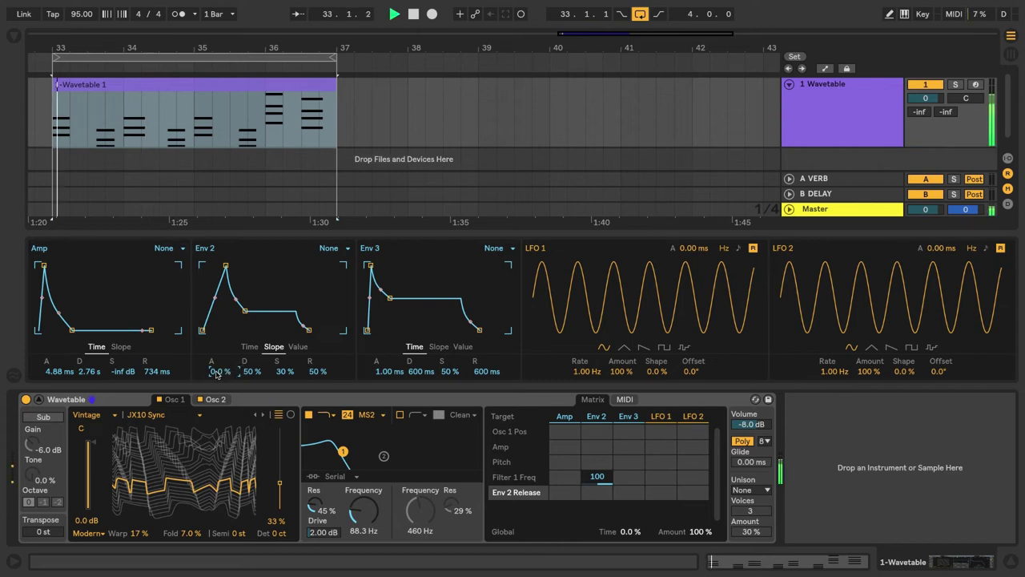
pyautogui.moveTo(216, 371); pyautogui.dragTo(216, 341)
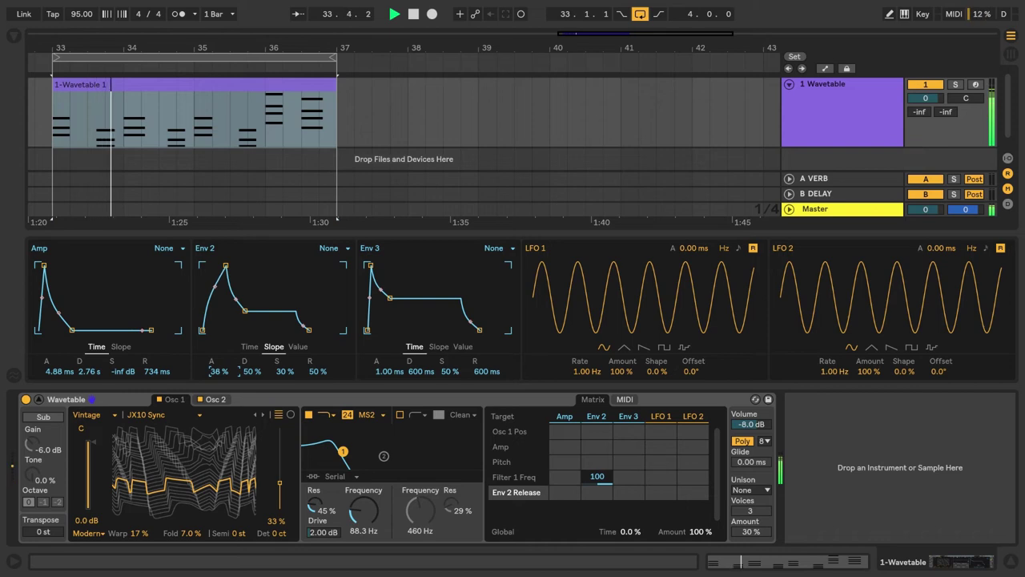
pyautogui.write('37')
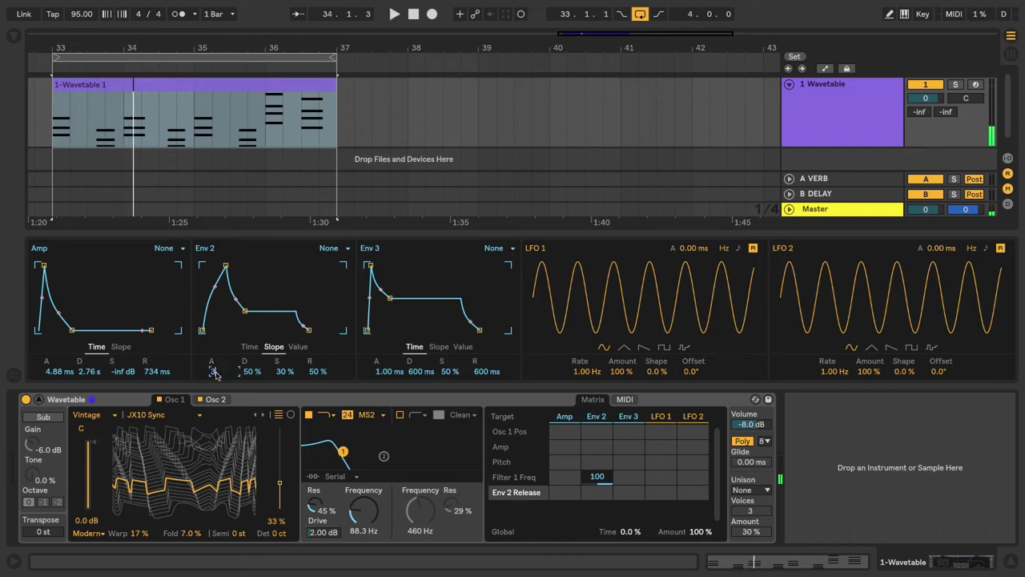
pyautogui.press('Return')
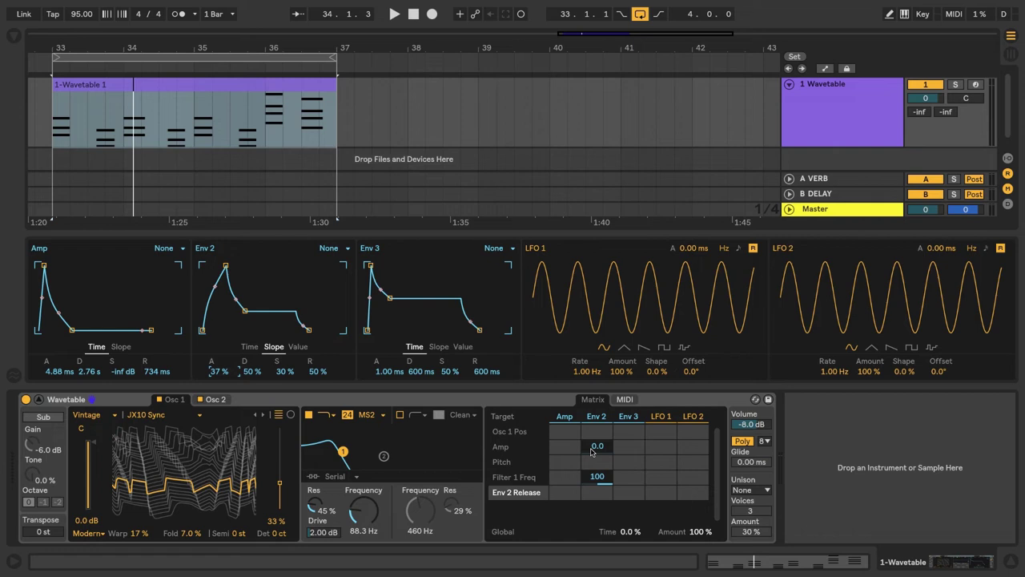
# - Modulate Amp with Env 2 by an amount of 55 in the matrix during playback
pyautogui.press('space')
pyautogui.moveTo(591, 450); pyautogui.dragTo(591, 422)
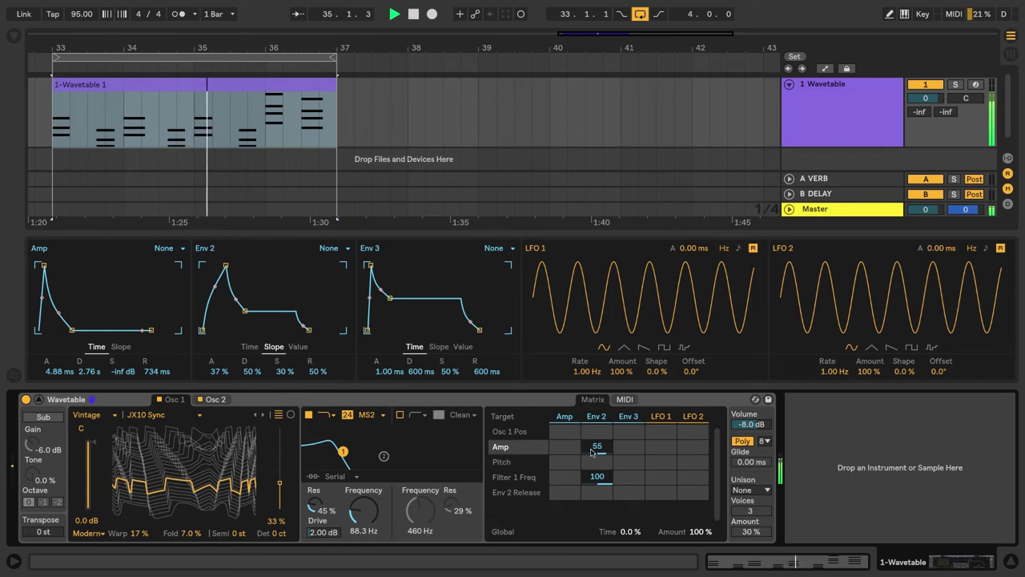
pyautogui.press('space')
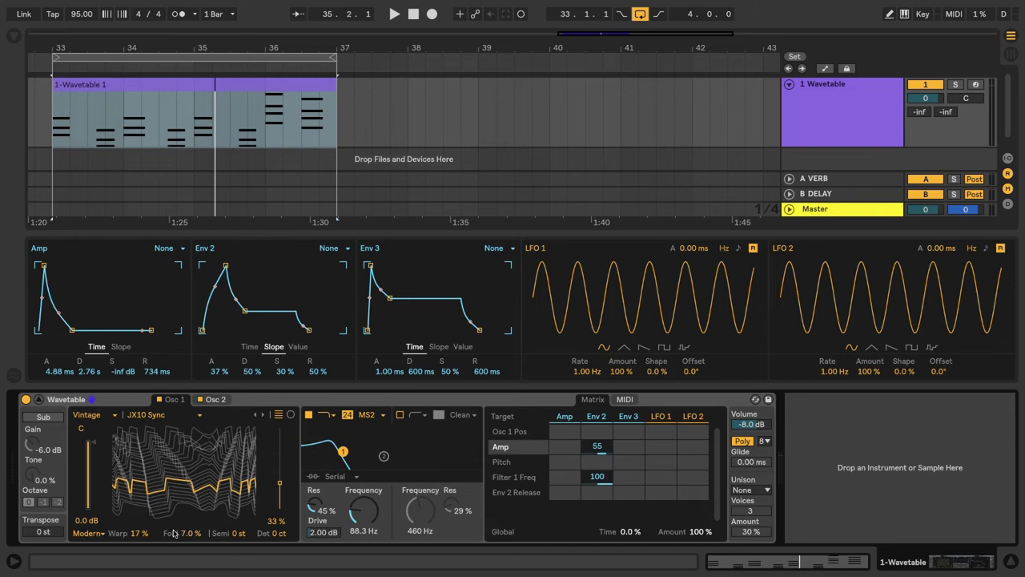
# - Add oscillator 1's Warp as a modulation target and modulate it with LFO 1 by 39
pyautogui.click(137, 535)
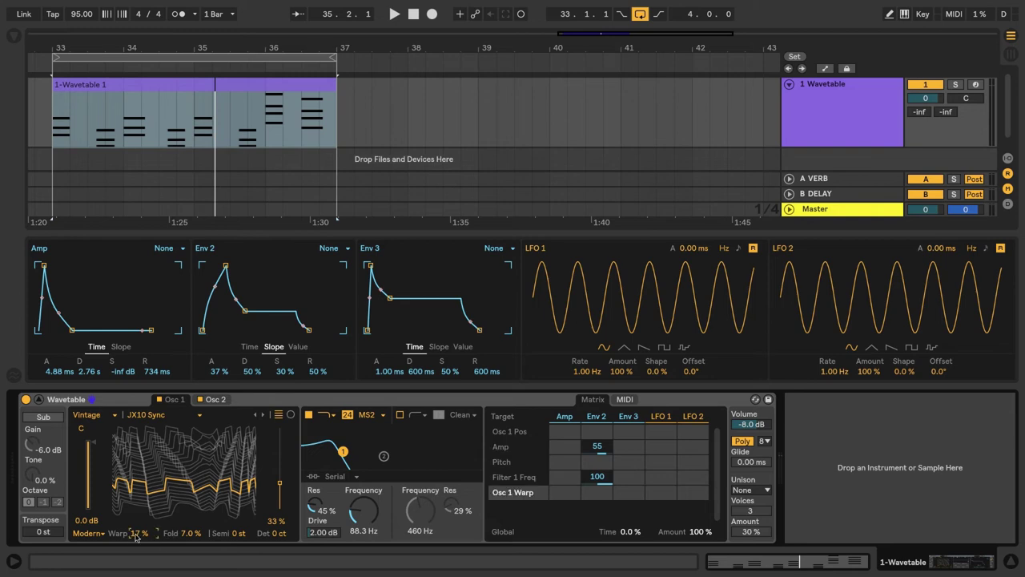
pyautogui.press('space')
pyautogui.moveTo(661, 493); pyautogui.dragTo(660, 459)
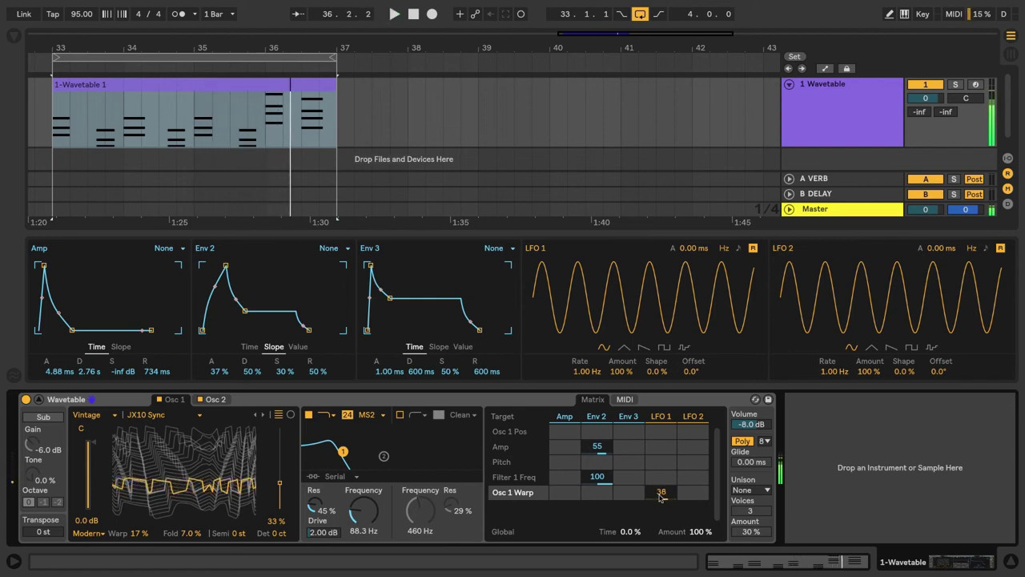
pyautogui.click(659, 494)
pyautogui.write('39')
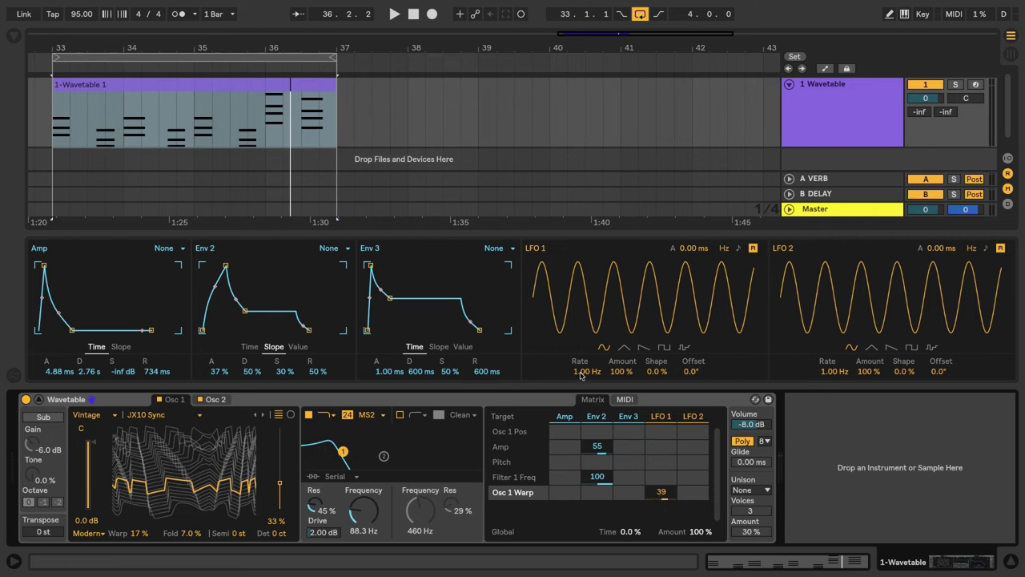
# - Set LFO 1's rate to 0.26 Hz and audition the clip
pyautogui.moveTo(582, 373); pyautogui.dragTo(582, 398)
pyautogui.press('space')
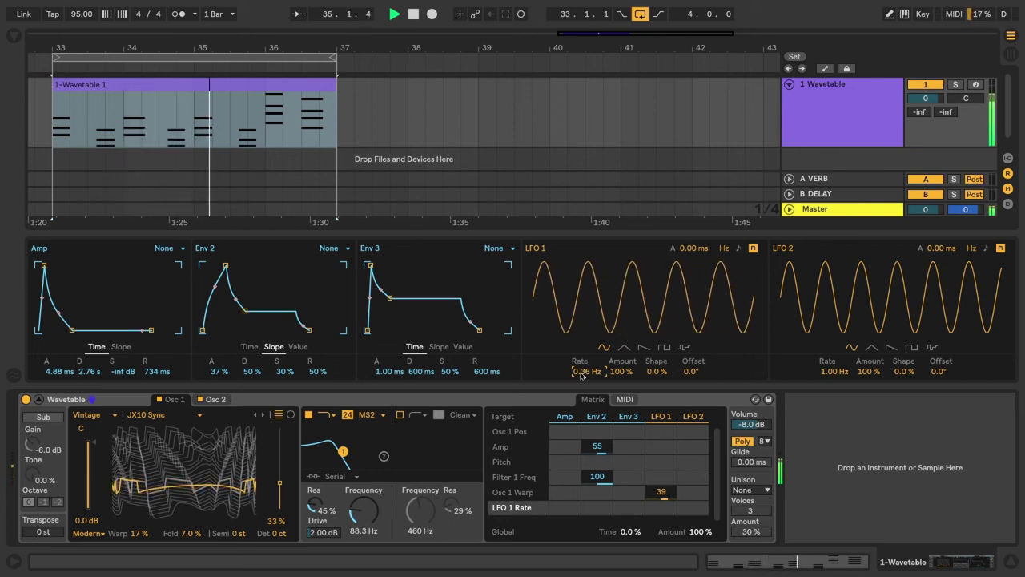
pyautogui.press('space')
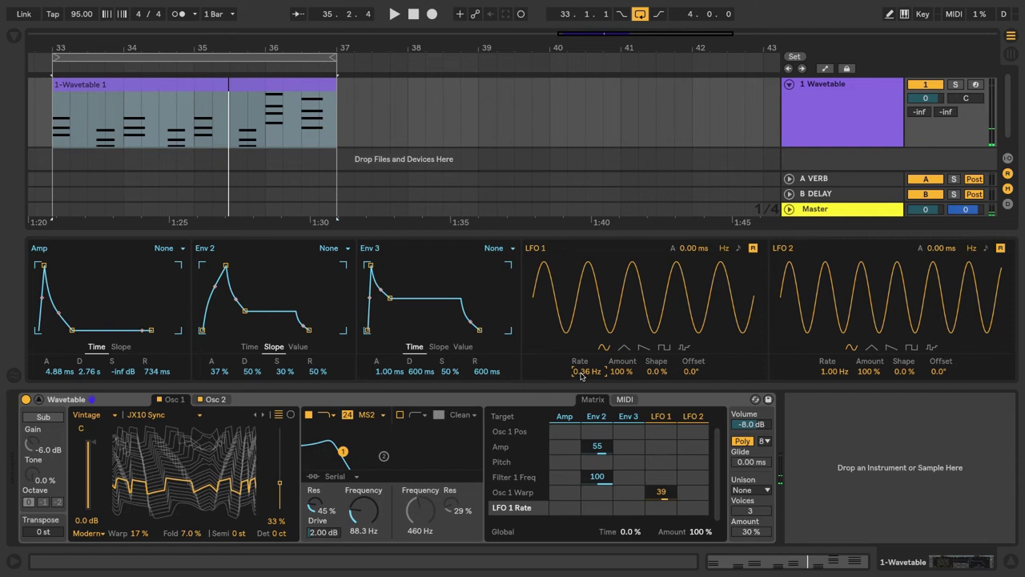
pyautogui.write('.26')
pyautogui.press('Return')
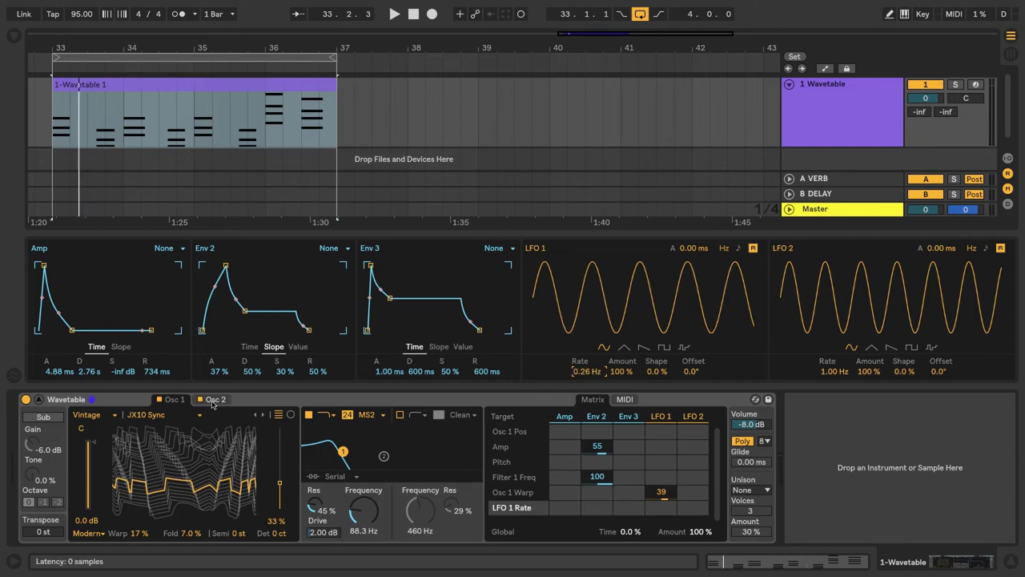
# - Modulate oscillator 2's wavetable position with LFO 2 by an amount of 100 during playback
pyautogui.click(213, 400)
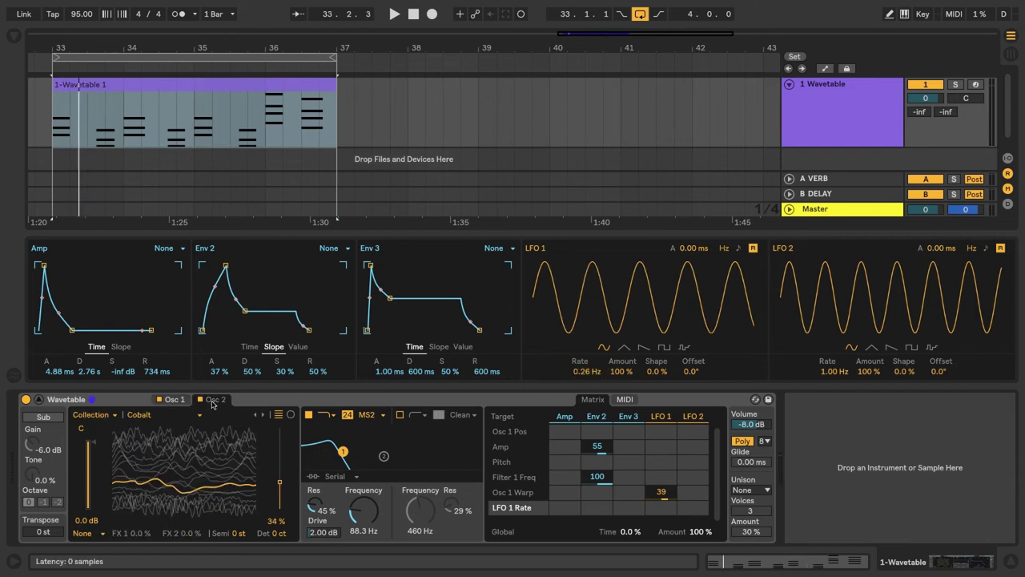
pyautogui.click(279, 484)
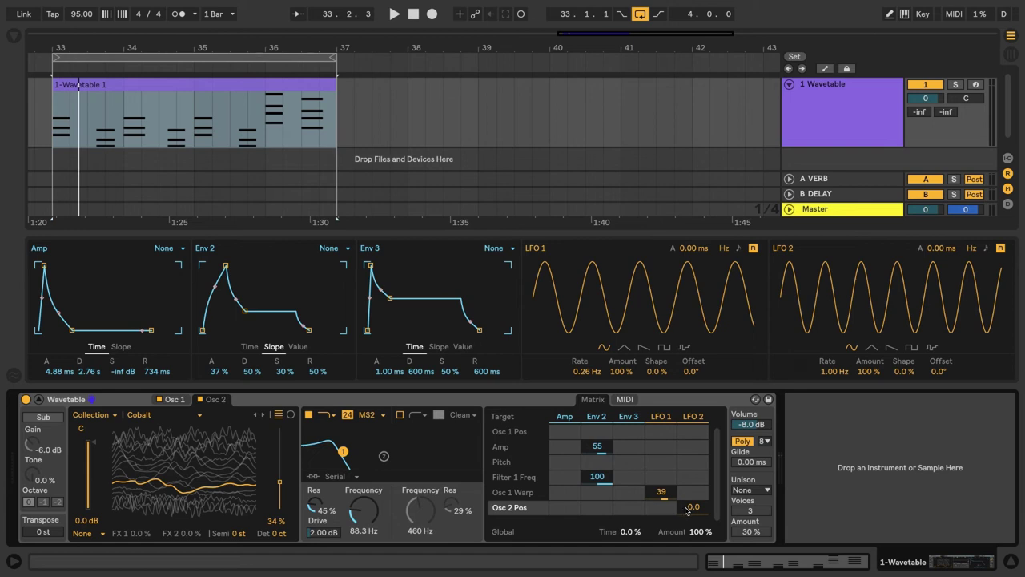
pyautogui.press('space')
pyautogui.moveTo(685, 510); pyautogui.dragTo(686, 437)
pyautogui.press('space')
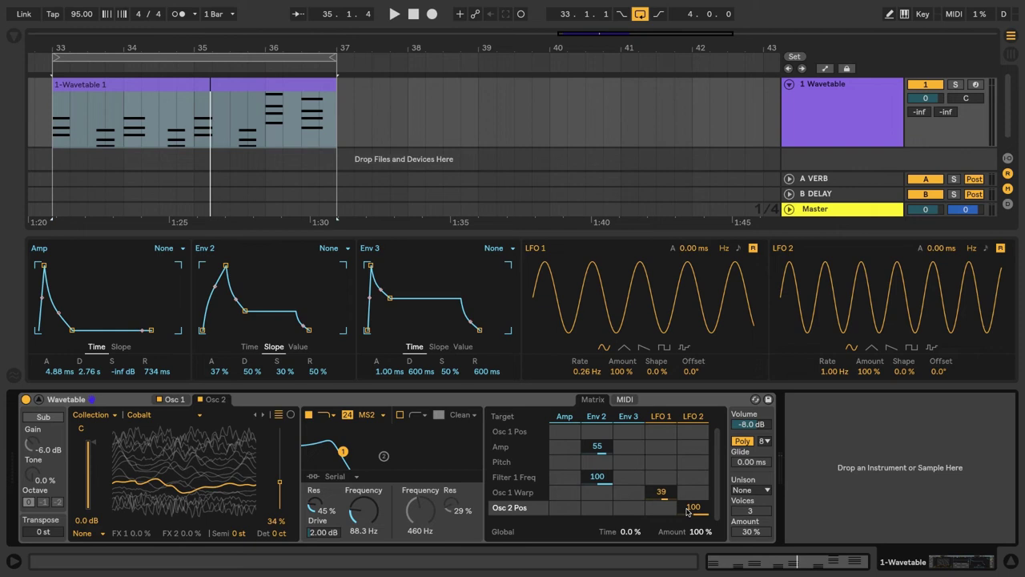
# - Set LFO 2's rate to 0.07 Hz and audition the clip
pyautogui.click(830, 374)
pyautogui.write('0.67')
pyautogui.press('Return')
pyautogui.press('space')
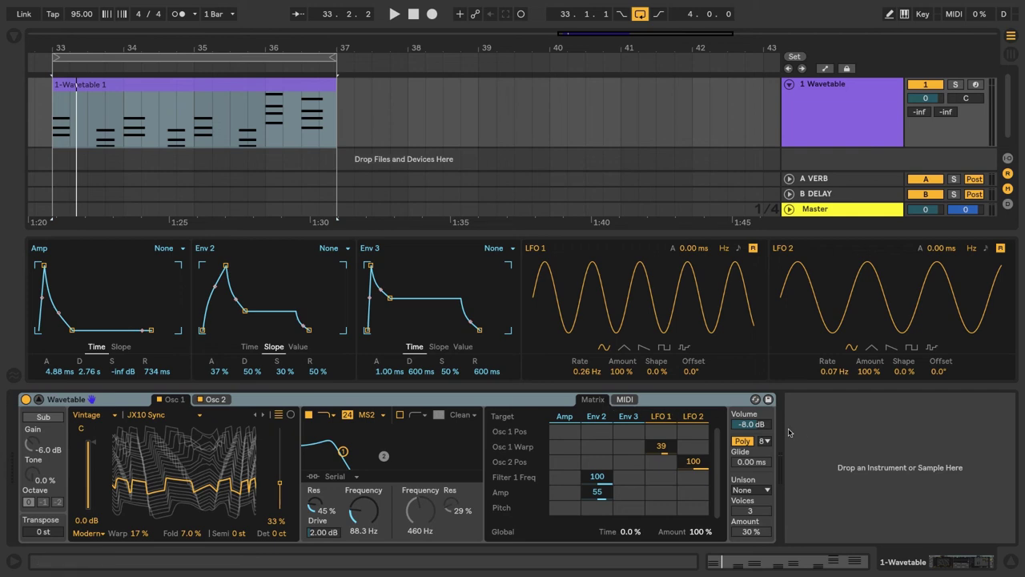
# - Switch the instrument's voice mode from Poly to Mono
pyautogui.click(742, 441)
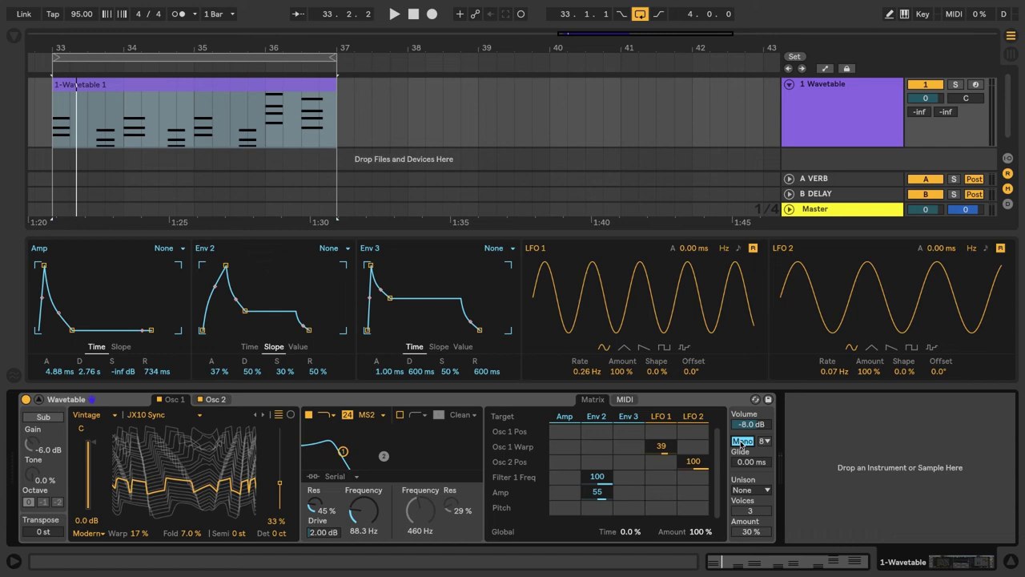
# - Return the voice mode to Poly, checking the available voice counts and briefly switching to Mono before settling on Poly
pyautogui.click(742, 441)
pyautogui.click(766, 442)
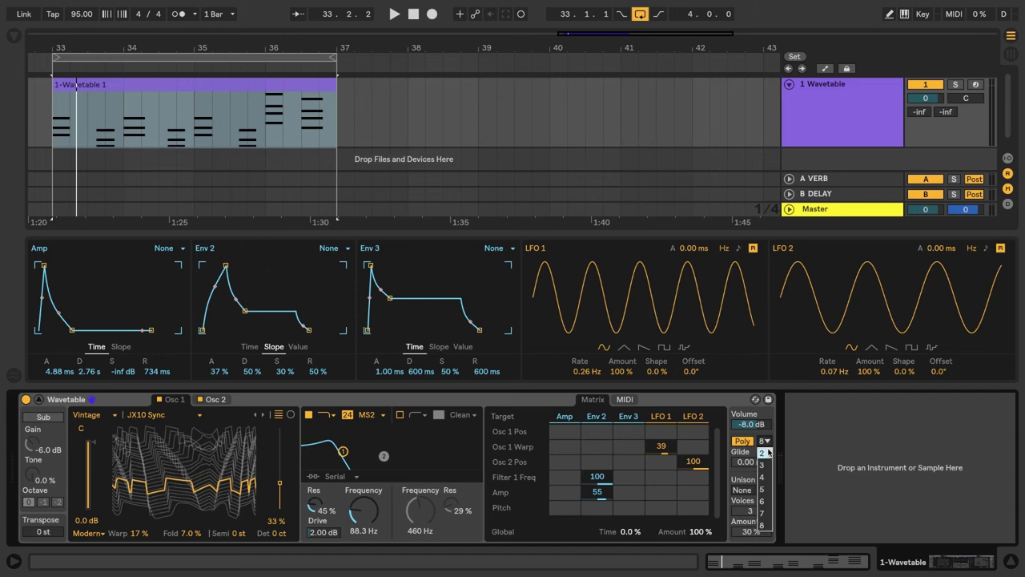
pyautogui.click(768, 441)
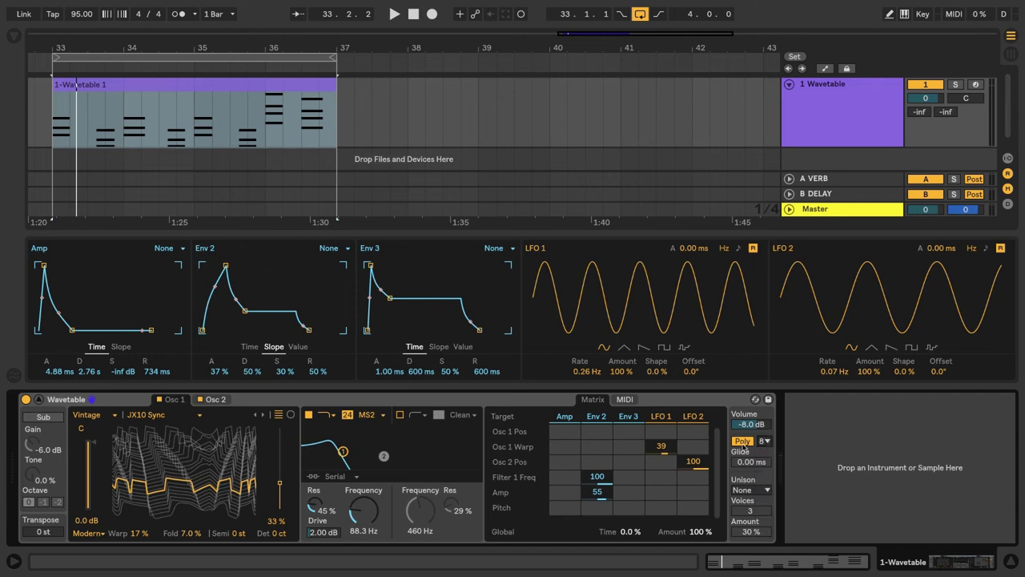
pyautogui.click(743, 442)
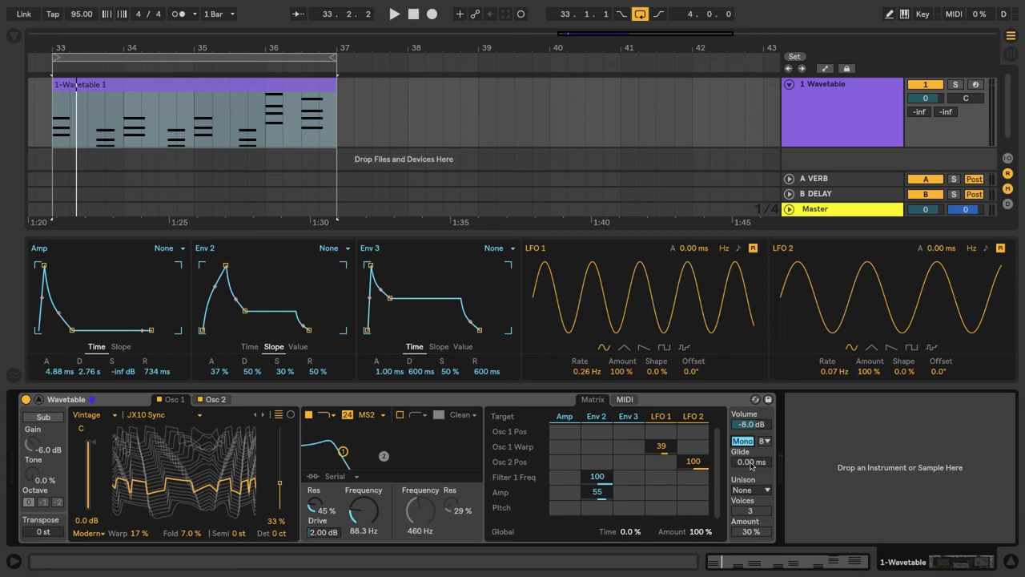
pyautogui.click(746, 442)
# - Set the unison mode to Shimmer and start playback of the clip
pyautogui.click(756, 492)
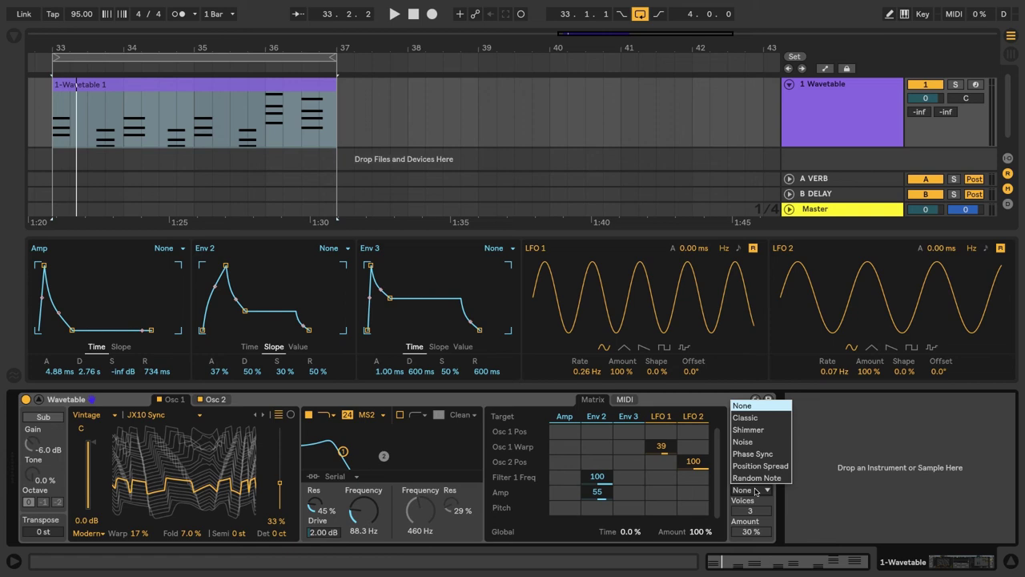
pyautogui.click(752, 430)
pyautogui.press('space')
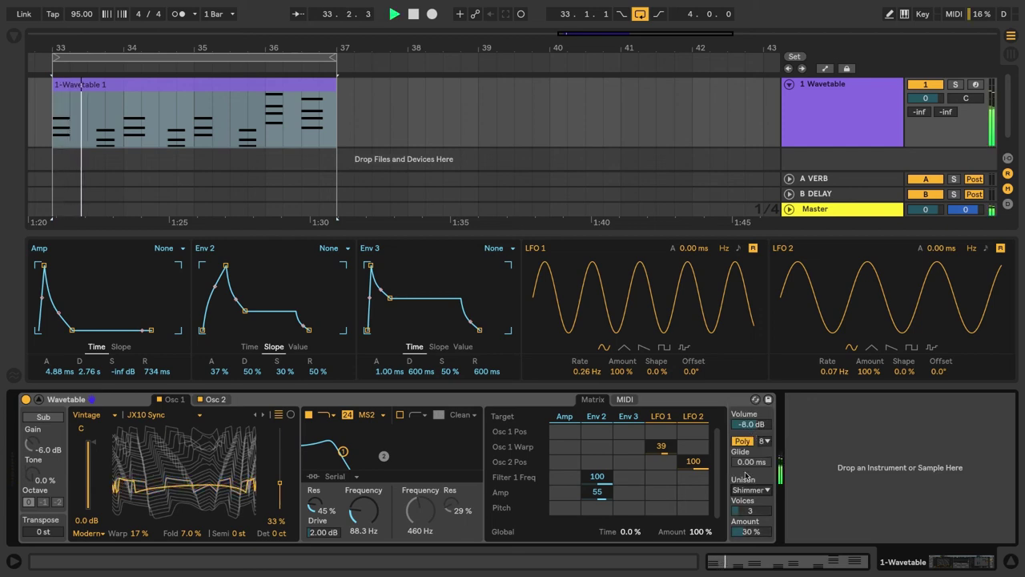
# - Compare the playing sound with unison set to None, then reselect Shimmer and stop playback
pyautogui.click(750, 489)
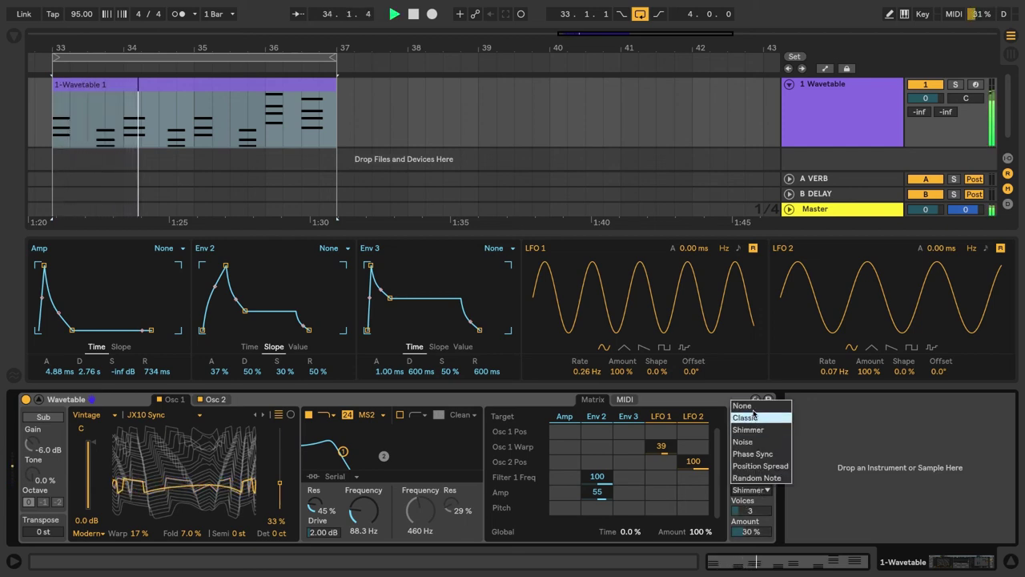
pyautogui.click(750, 406)
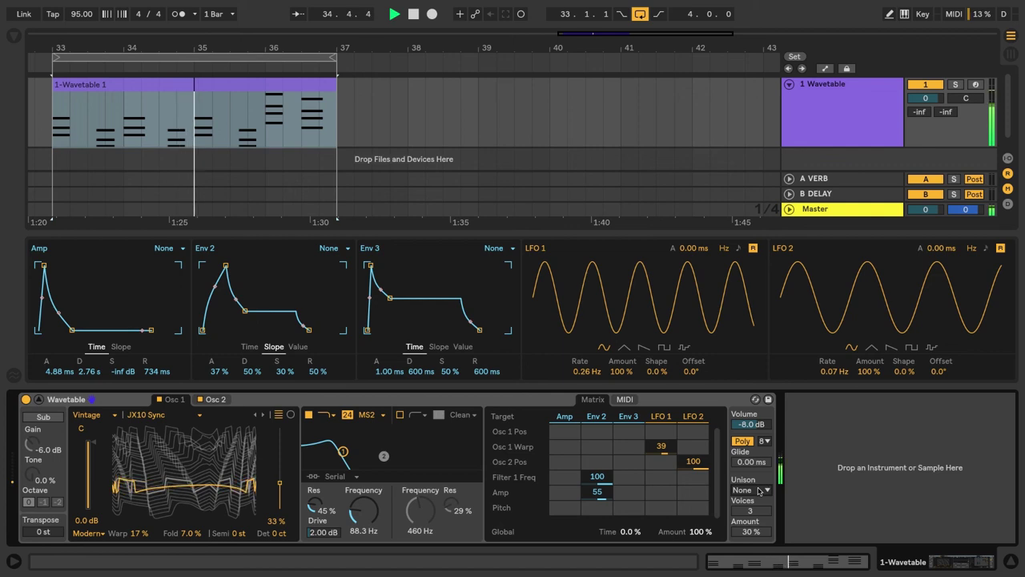
pyautogui.click(759, 489)
pyautogui.click(753, 430)
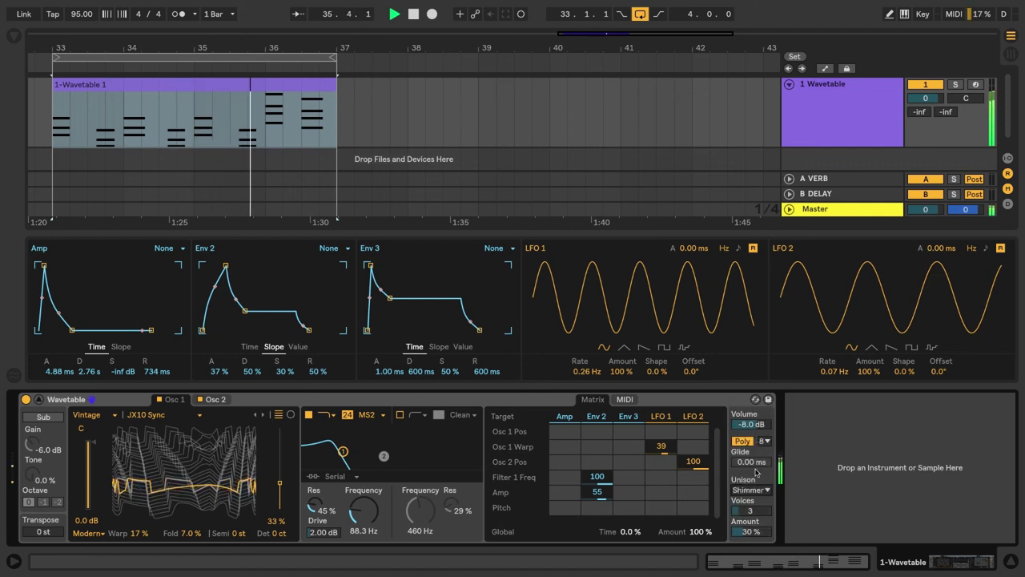
pyautogui.press('space')
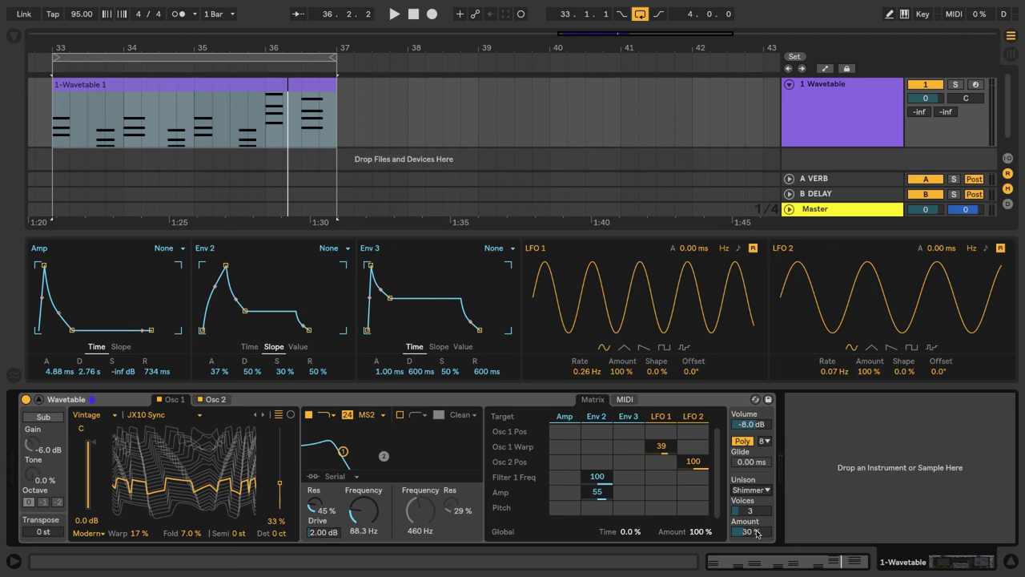
# - Try varying the unison amount while the clip plays, then stop playback
pyautogui.press('space')
pyautogui.moveTo(757, 534); pyautogui.dragTo(752, 507)
pyautogui.press('space')
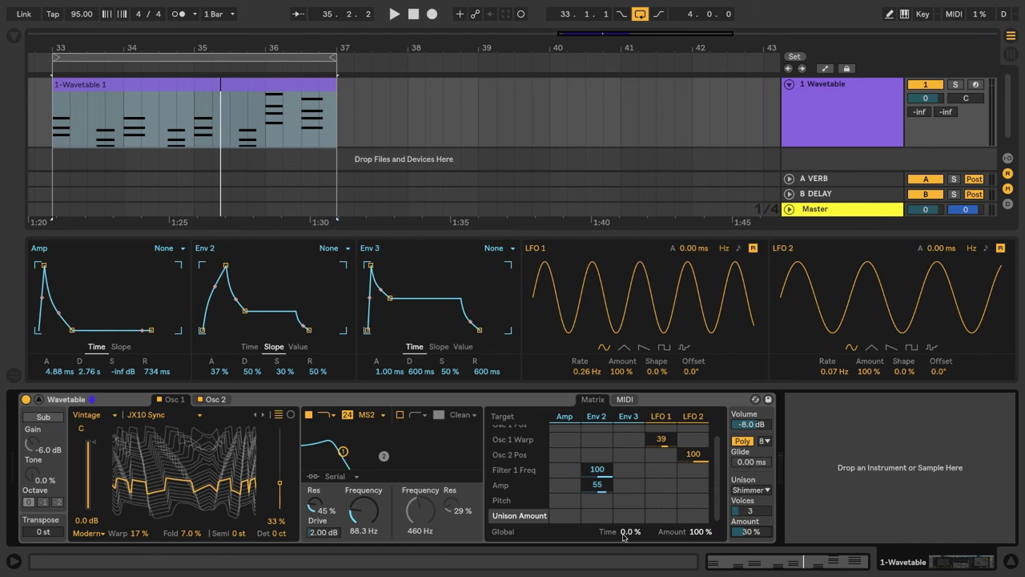
# - Audition the clip with the modulation matrix's global time at -42%
pyautogui.press('space')
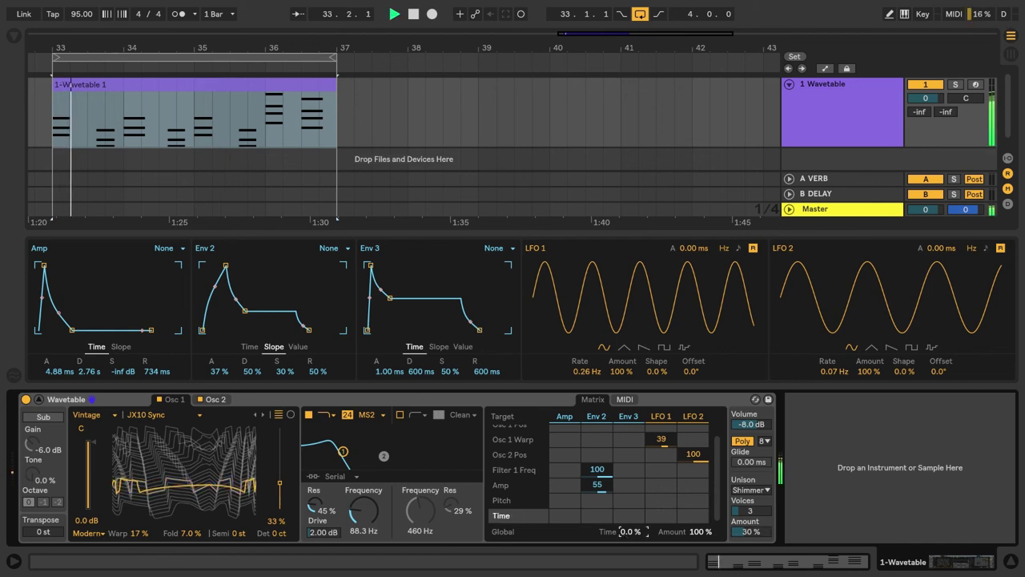
pyautogui.moveTo(624, 537); pyautogui.dragTo(624, 537)
pyautogui.press('space')
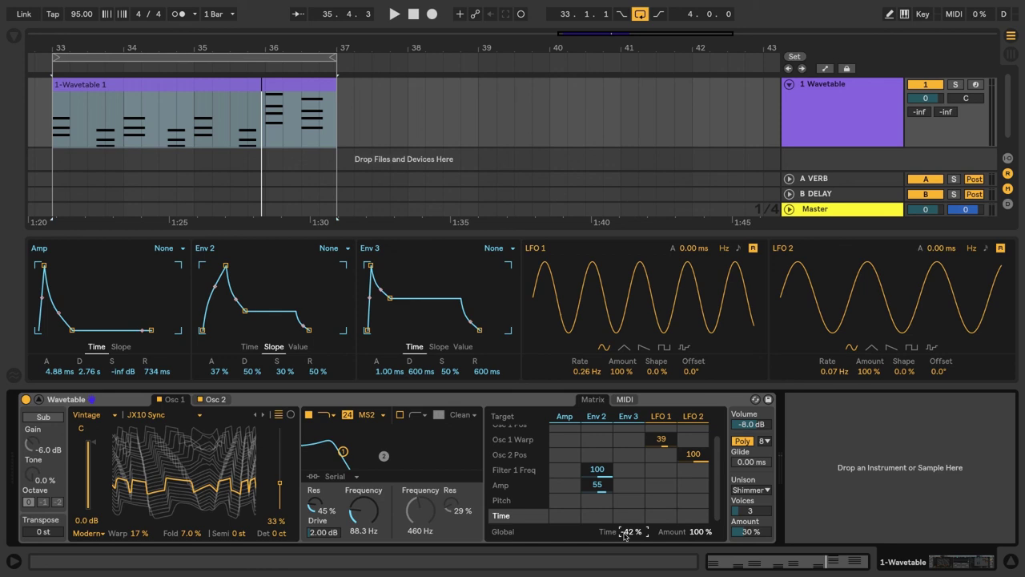
# - Raise the modulation matrix's global time to 35%, auditioning the clip during the change
pyautogui.press('space')
pyautogui.moveTo(624, 535); pyautogui.dragTo(623, 487)
pyautogui.press('space')
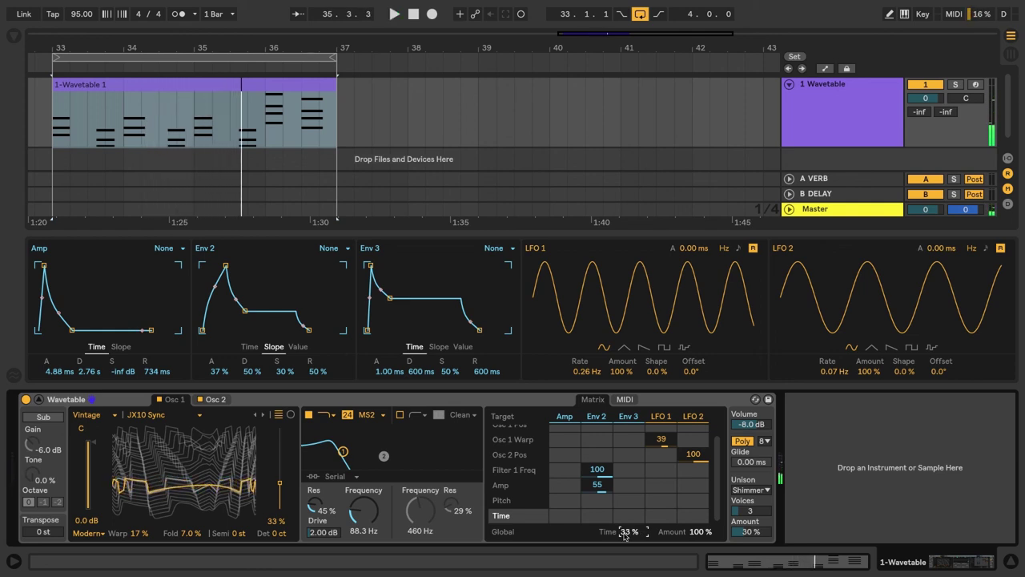
pyautogui.moveTo(624, 535); pyautogui.dragTo(624, 533)
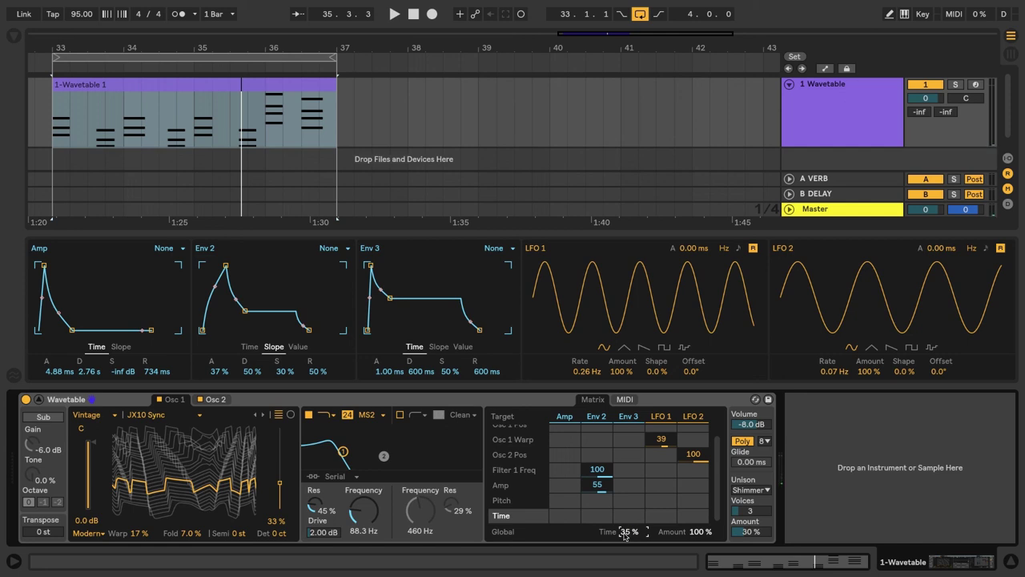
# - Audition the clip with the global modulation amount at 27%, then reset the amount to 100%
pyautogui.click(703, 532)
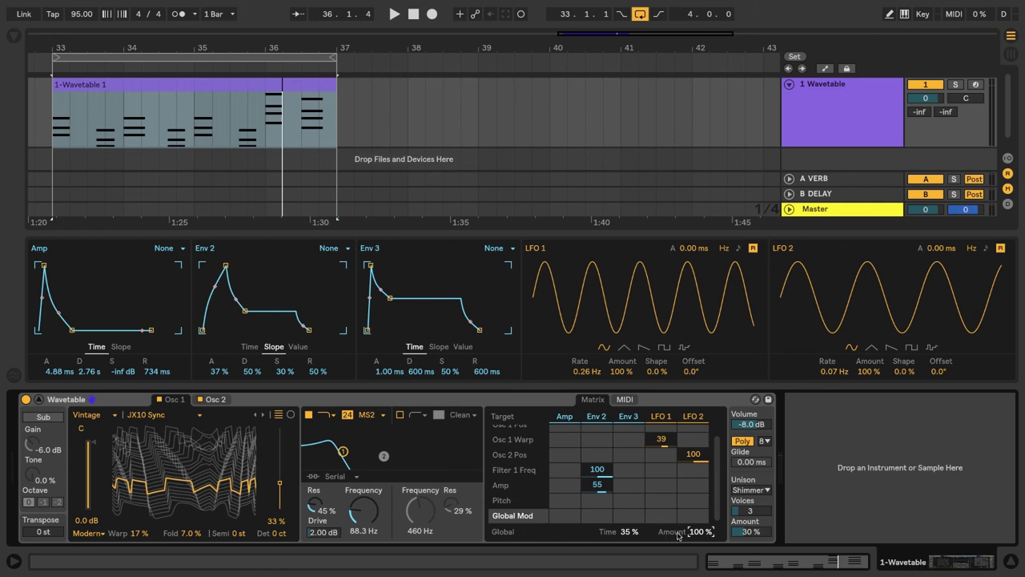
pyautogui.press('space')
pyautogui.moveTo(699, 535); pyautogui.dragTo(699, 576)
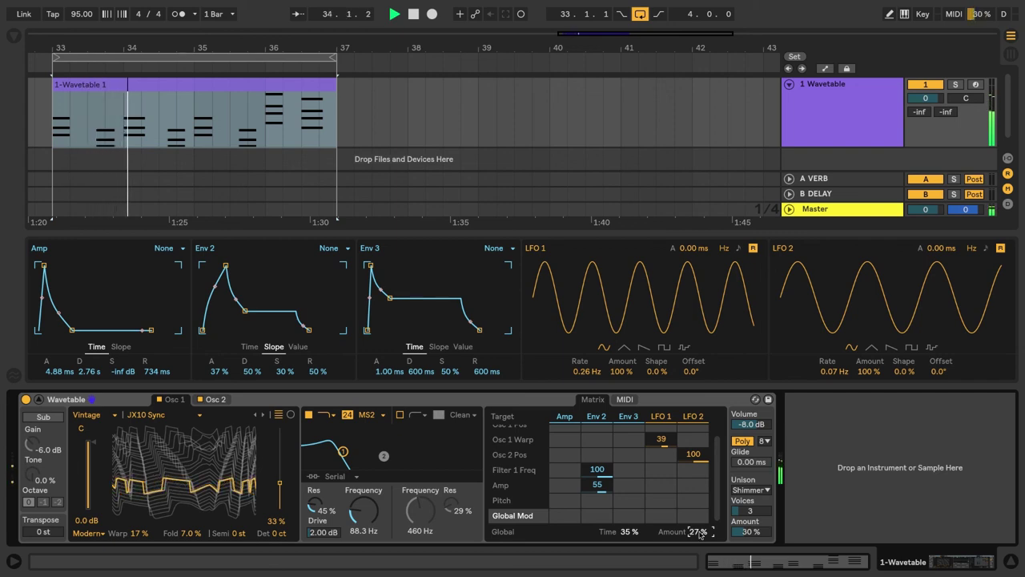
pyautogui.press('space')
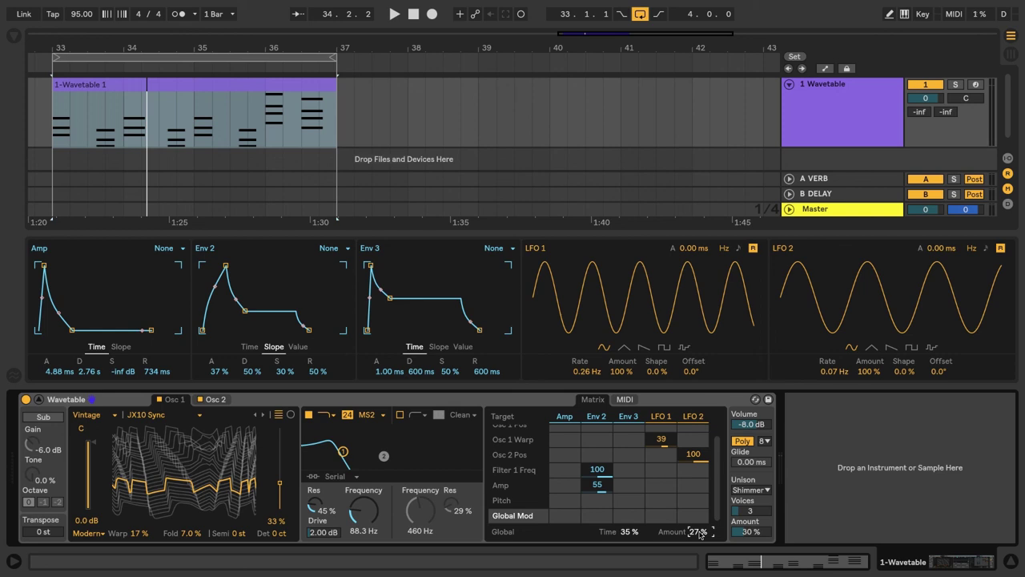
pyautogui.write('100')
pyautogui.press('Return')
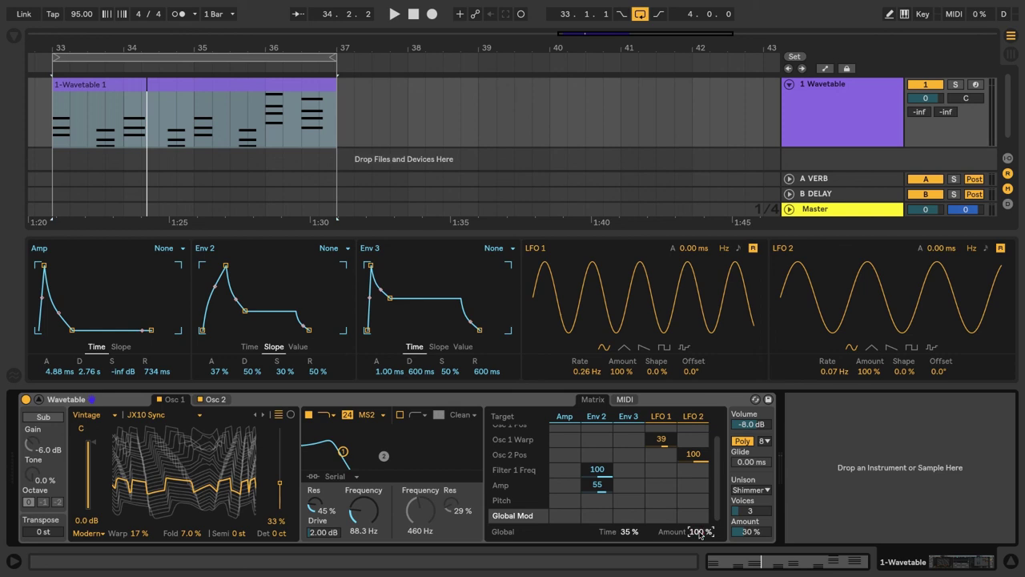